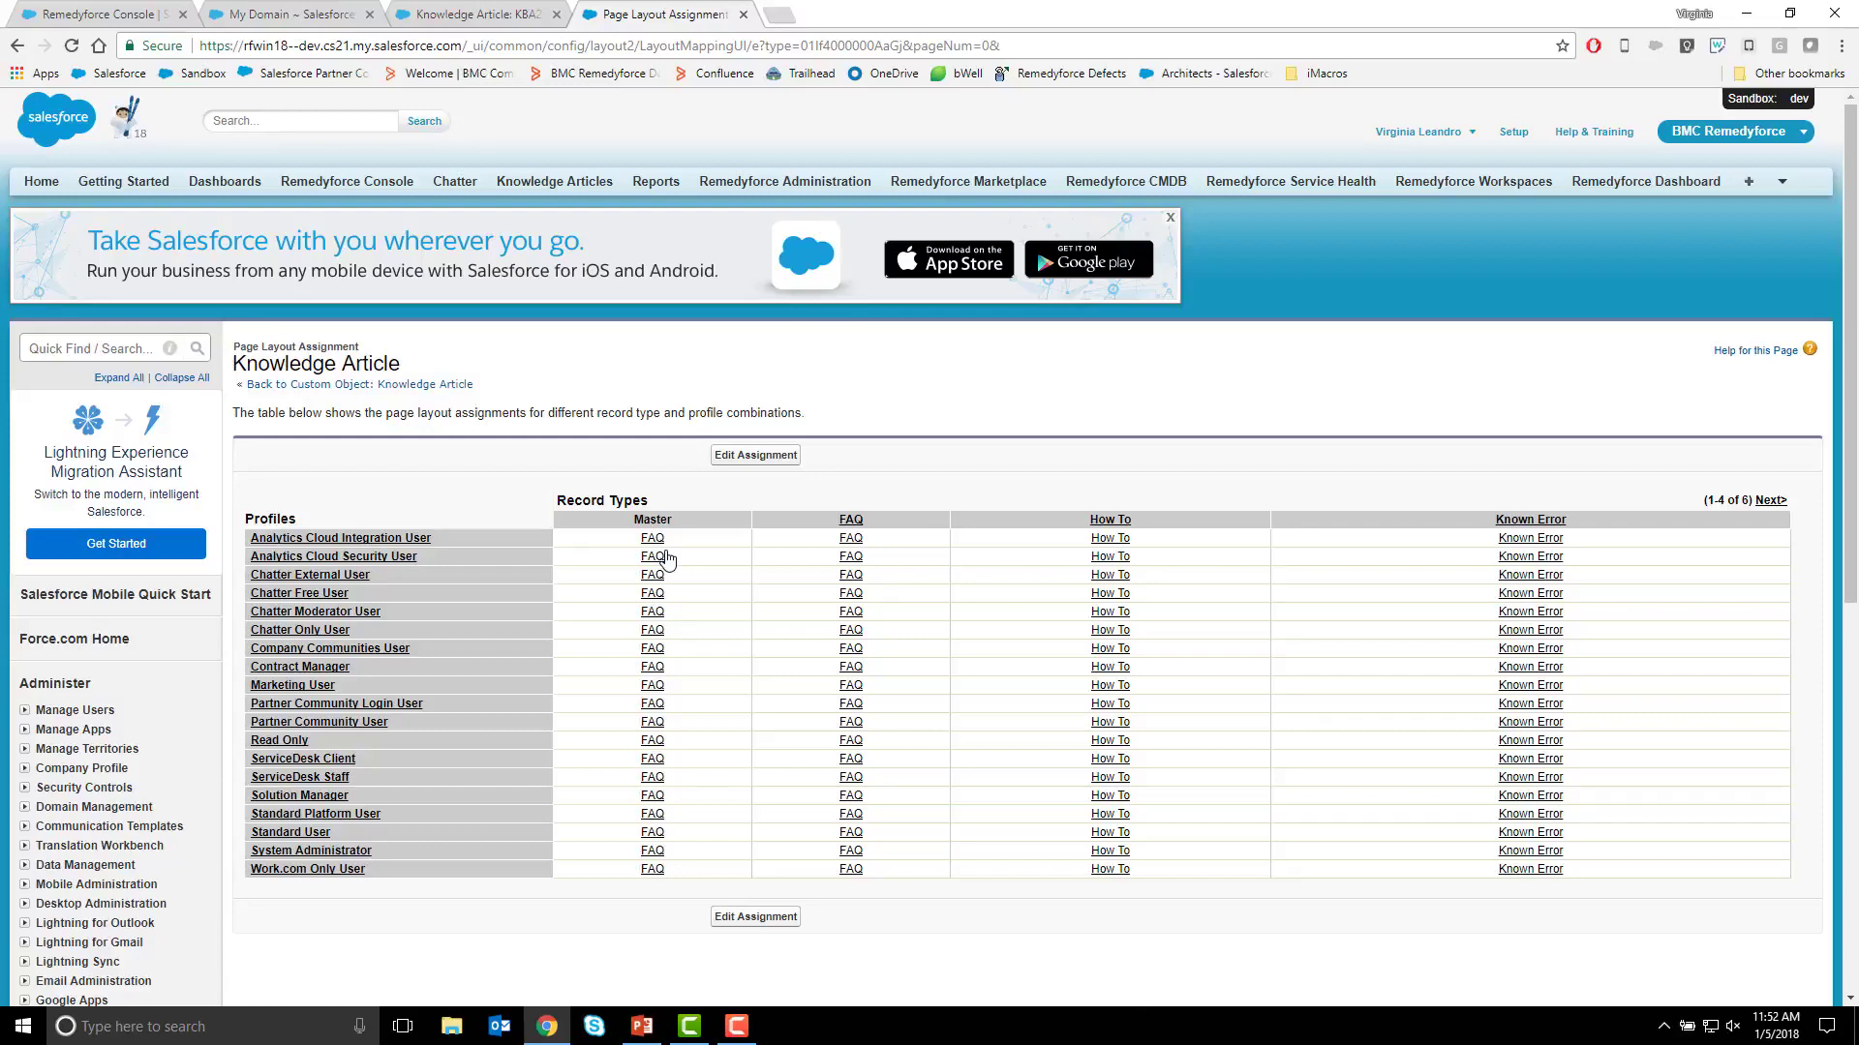
Edit the Knowledge Article page layout assignments so the Master and FAQ record types use FAQ - Lightning for all profiles.
{"action": "left_click", "coordinate": [755, 455]}
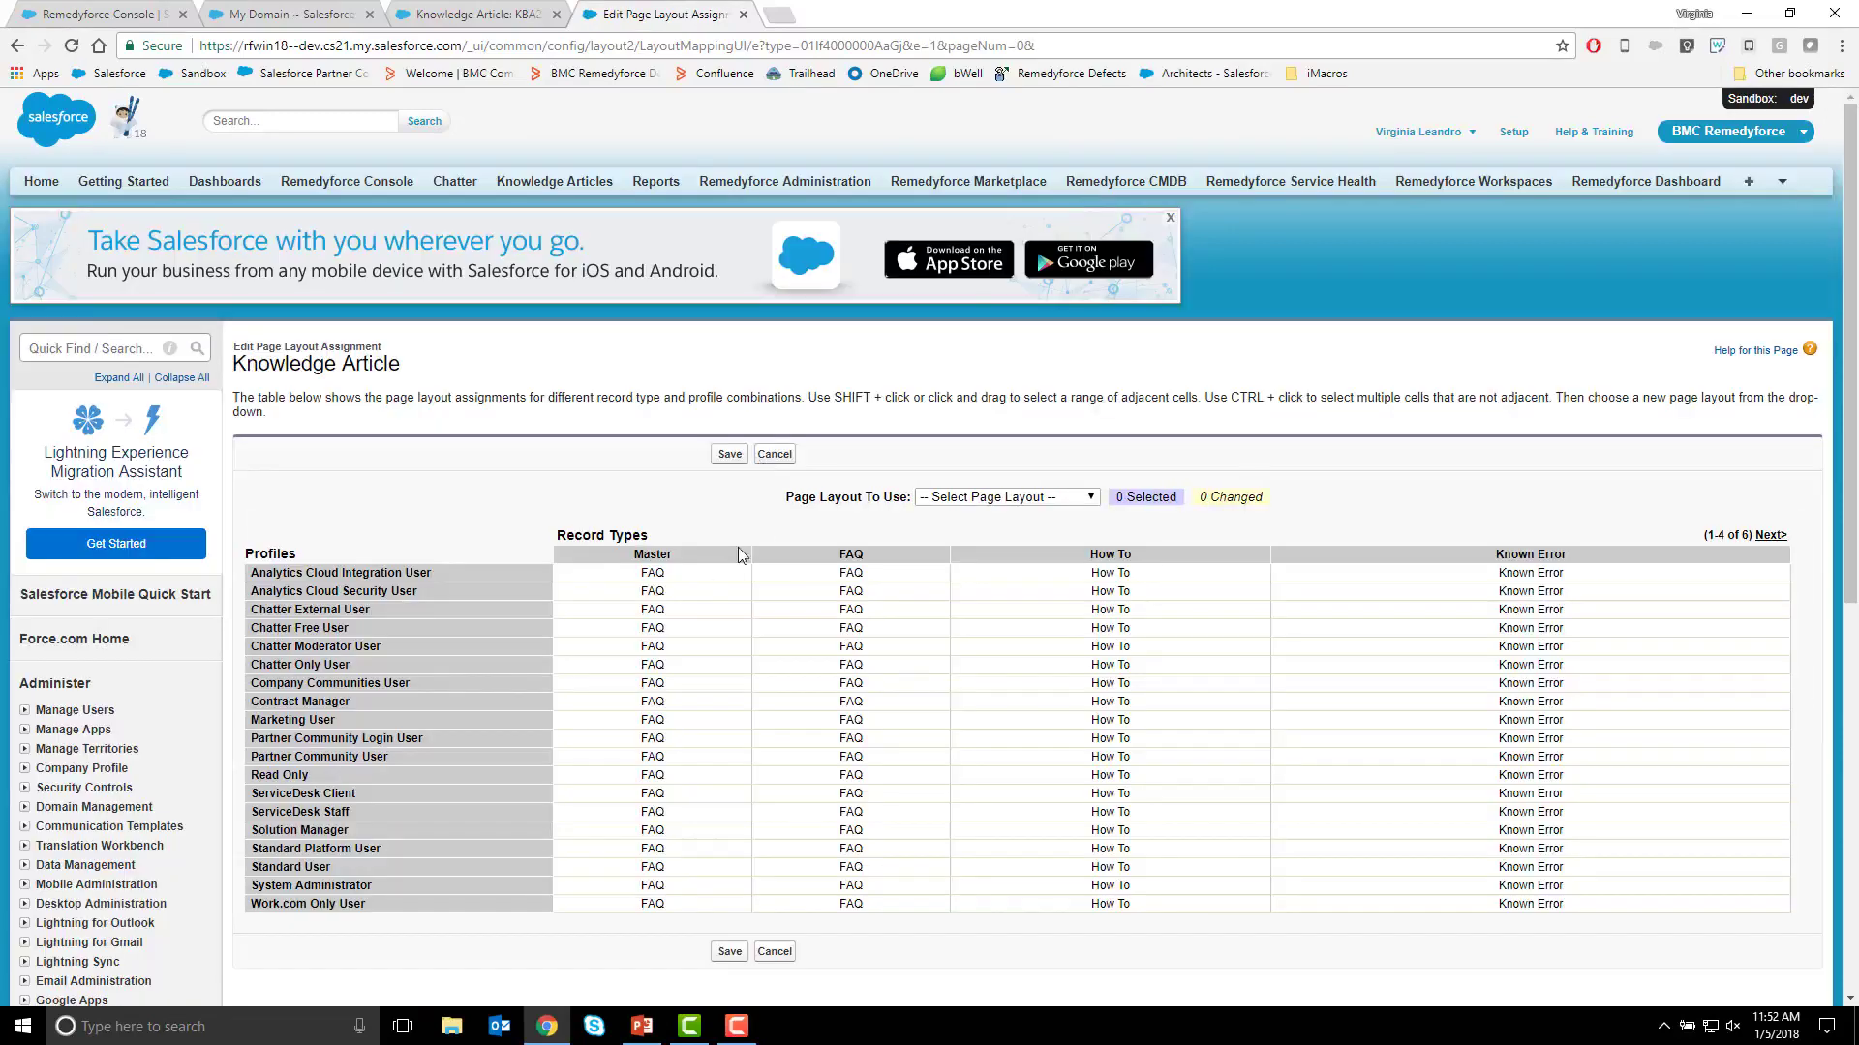
{"action": "left_click", "coordinate": [701, 555]}
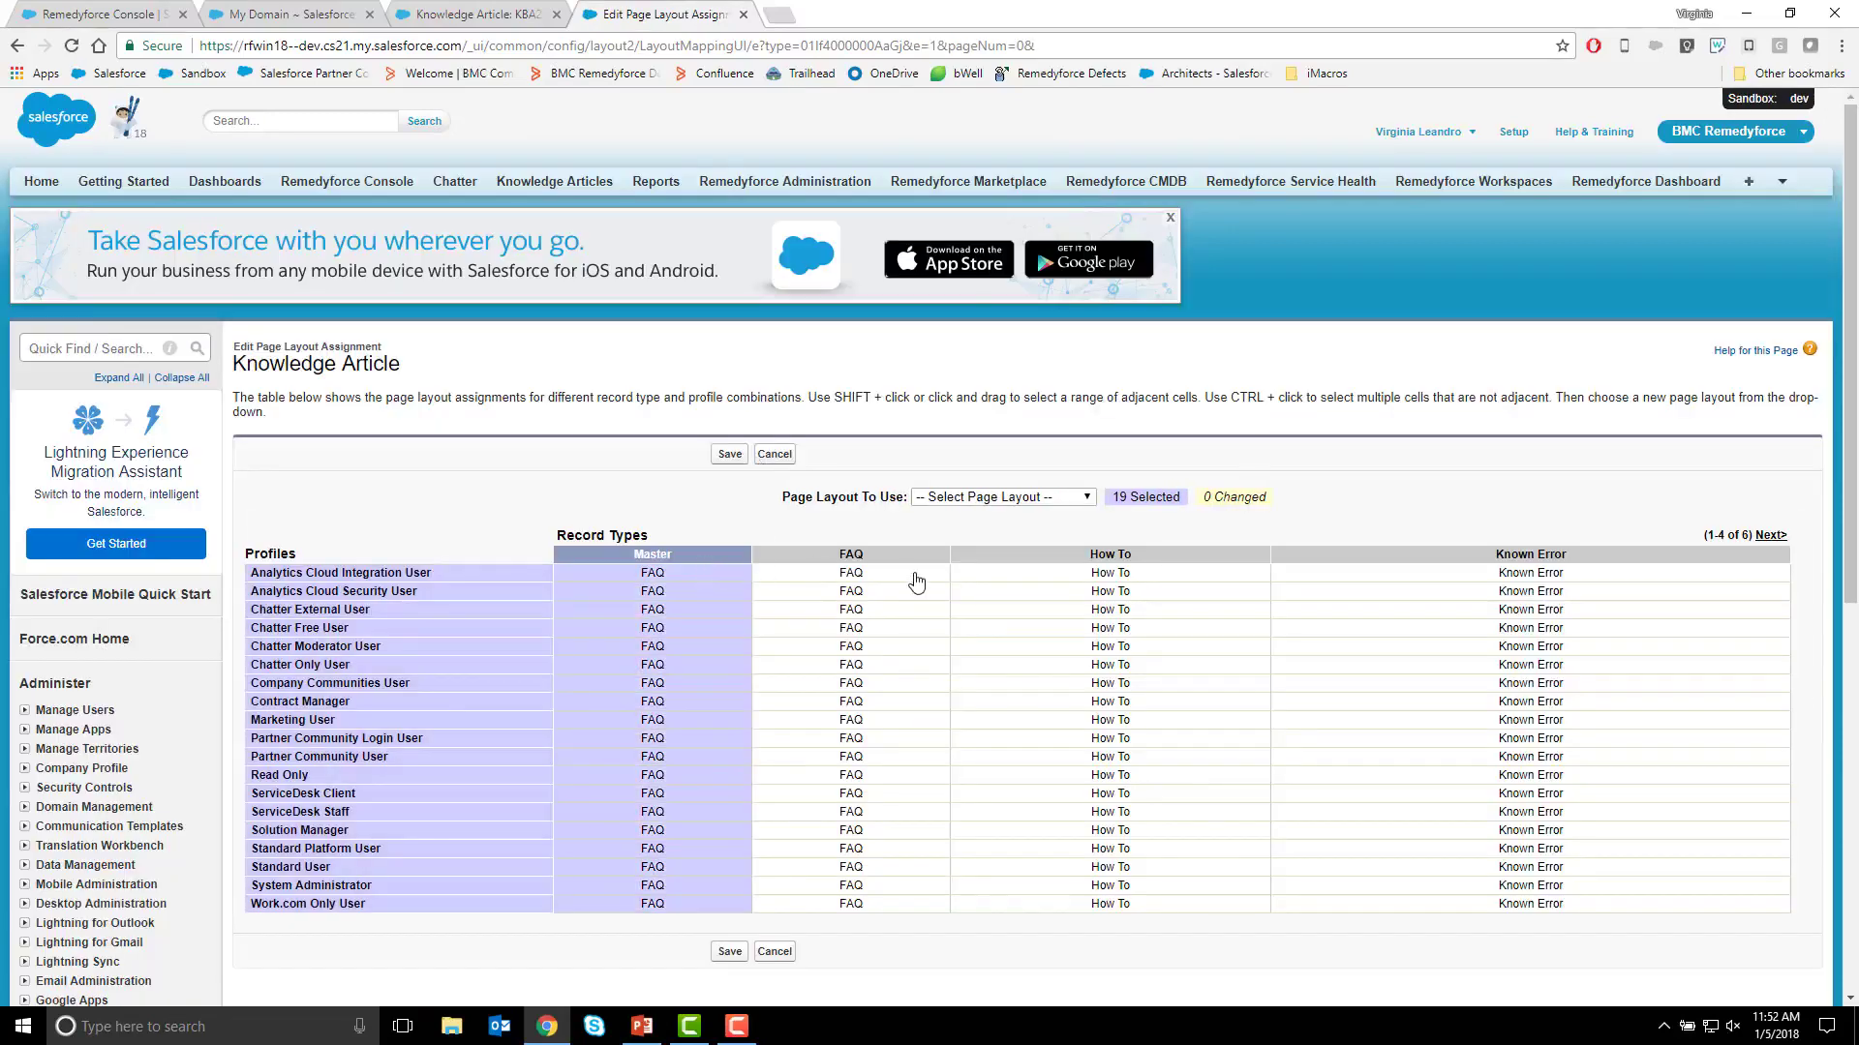
{"action": "left_click", "coordinate": [834, 560], "text": "ctrl"}
{"action": "left_click", "coordinate": [986, 500]}
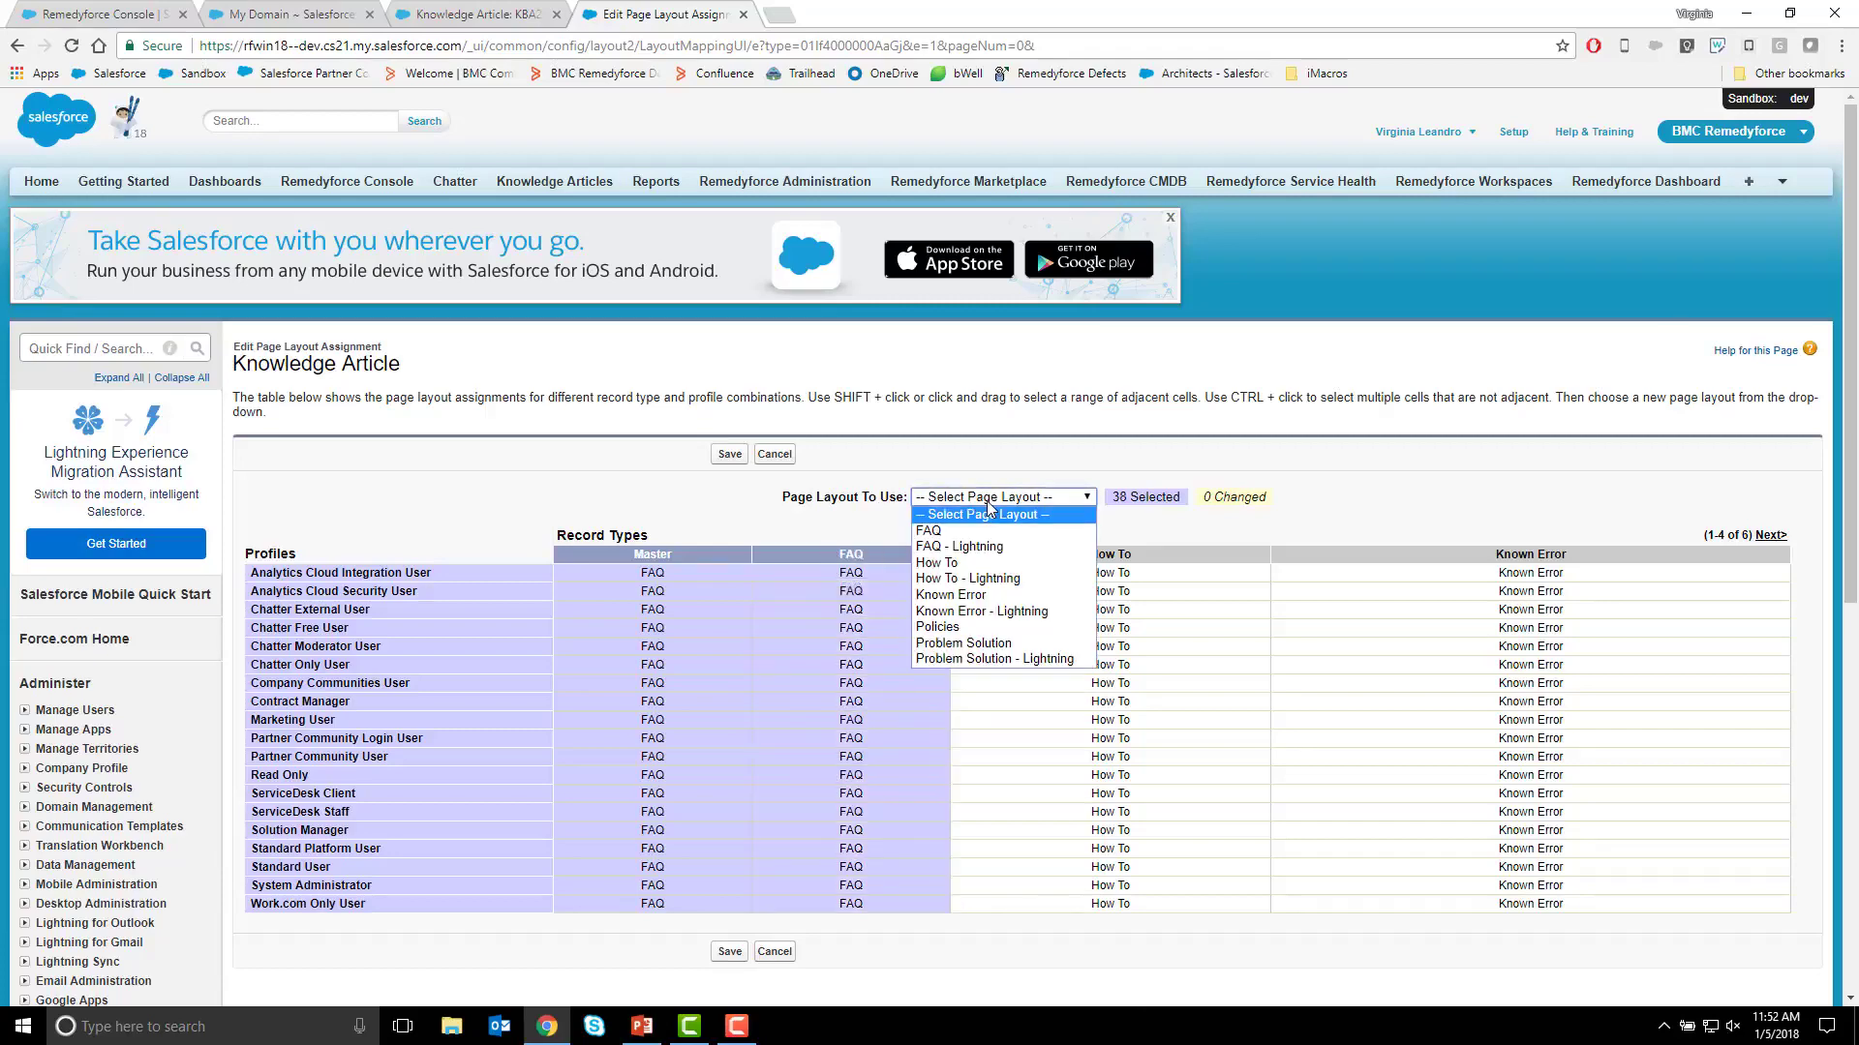
{"action": "left_click", "coordinate": [979, 546]}
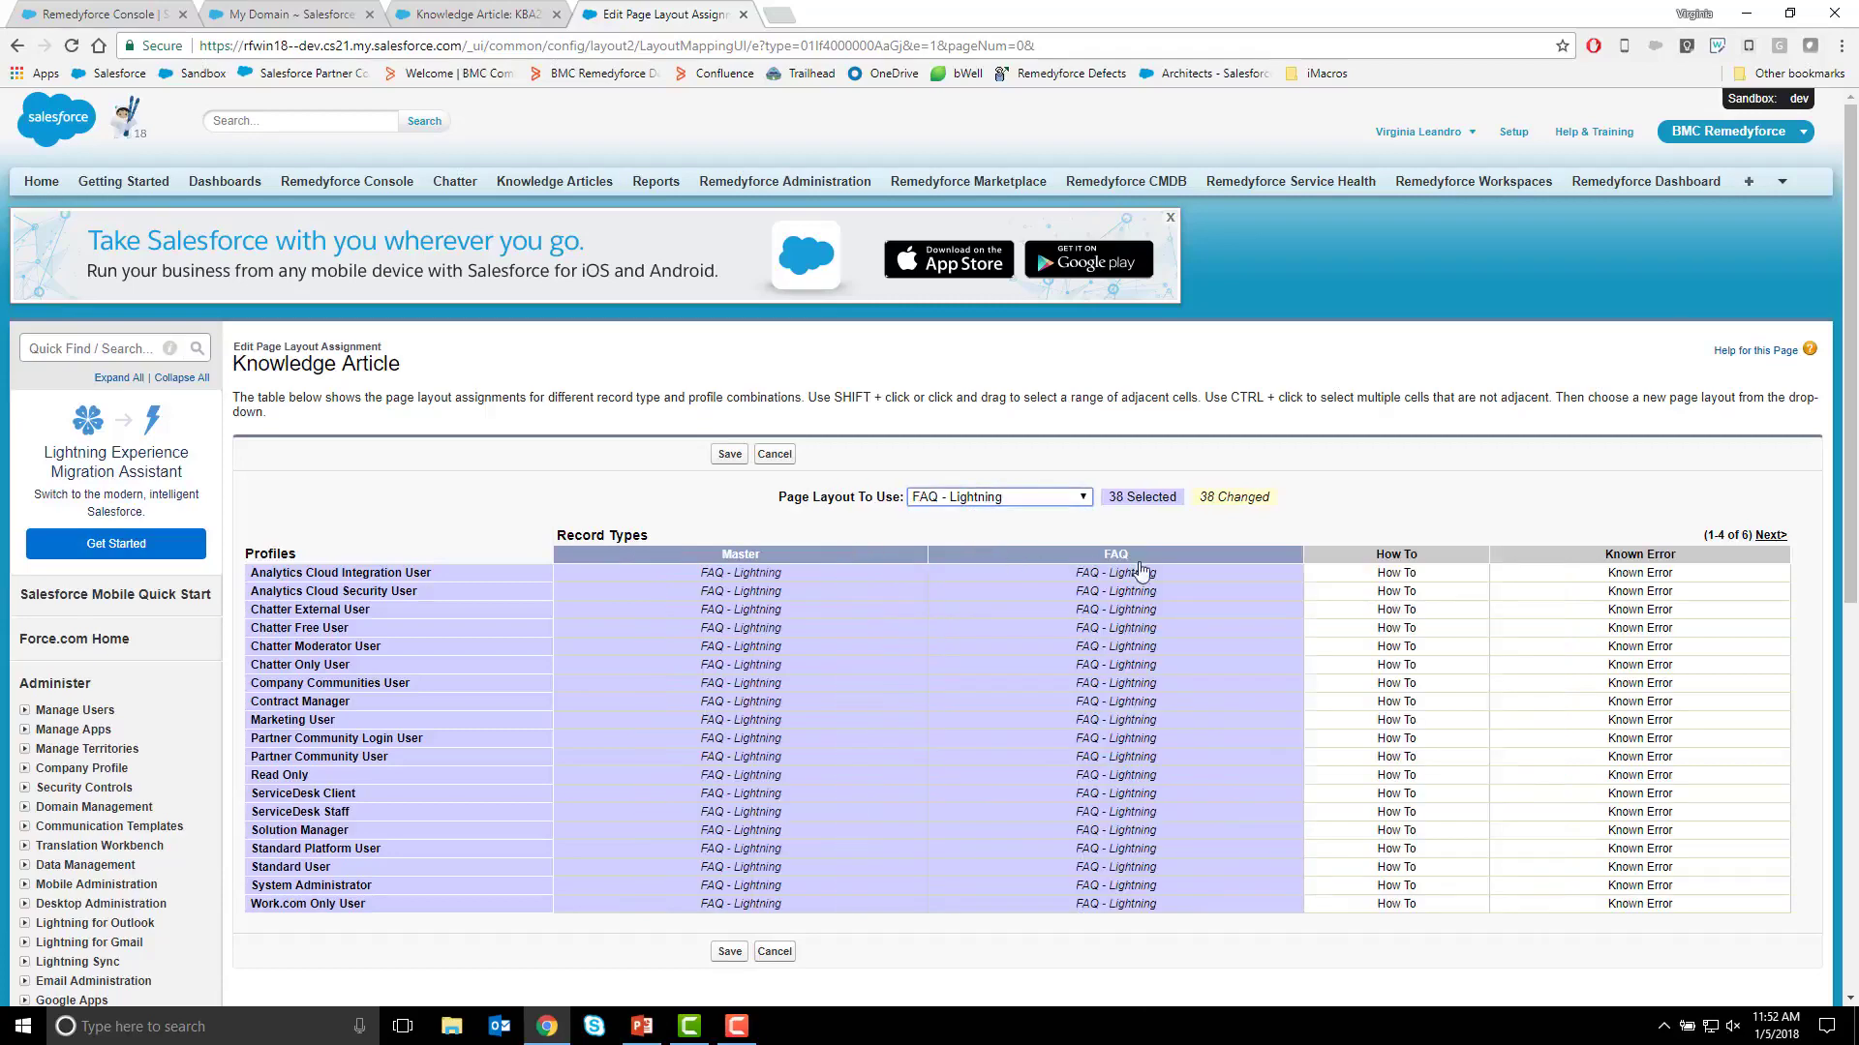
Assign How To - Lightning to the How To record type and Known Error - Lightning to Known Error for all profiles, and save the assignments.
{"action": "left_click", "coordinate": [1362, 560]}
{"action": "left_click", "coordinate": [932, 499]}
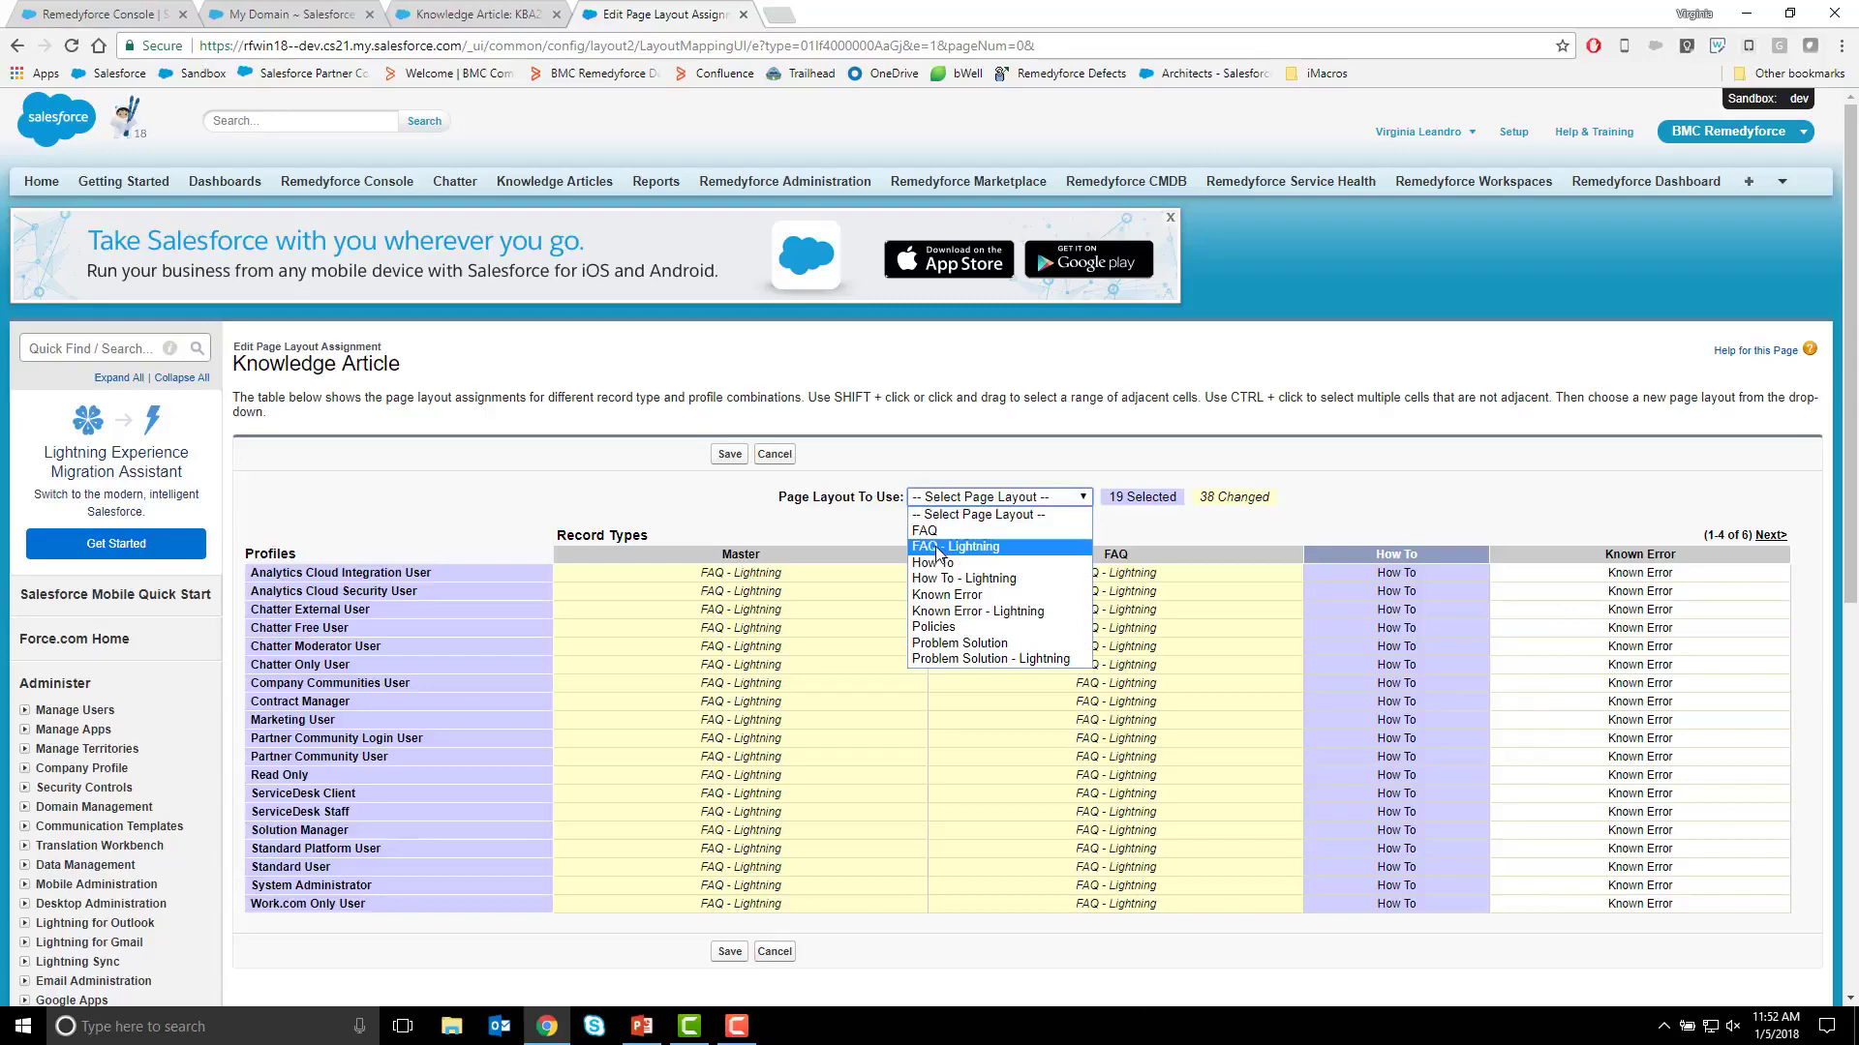
{"action": "left_click", "coordinate": [947, 579]}
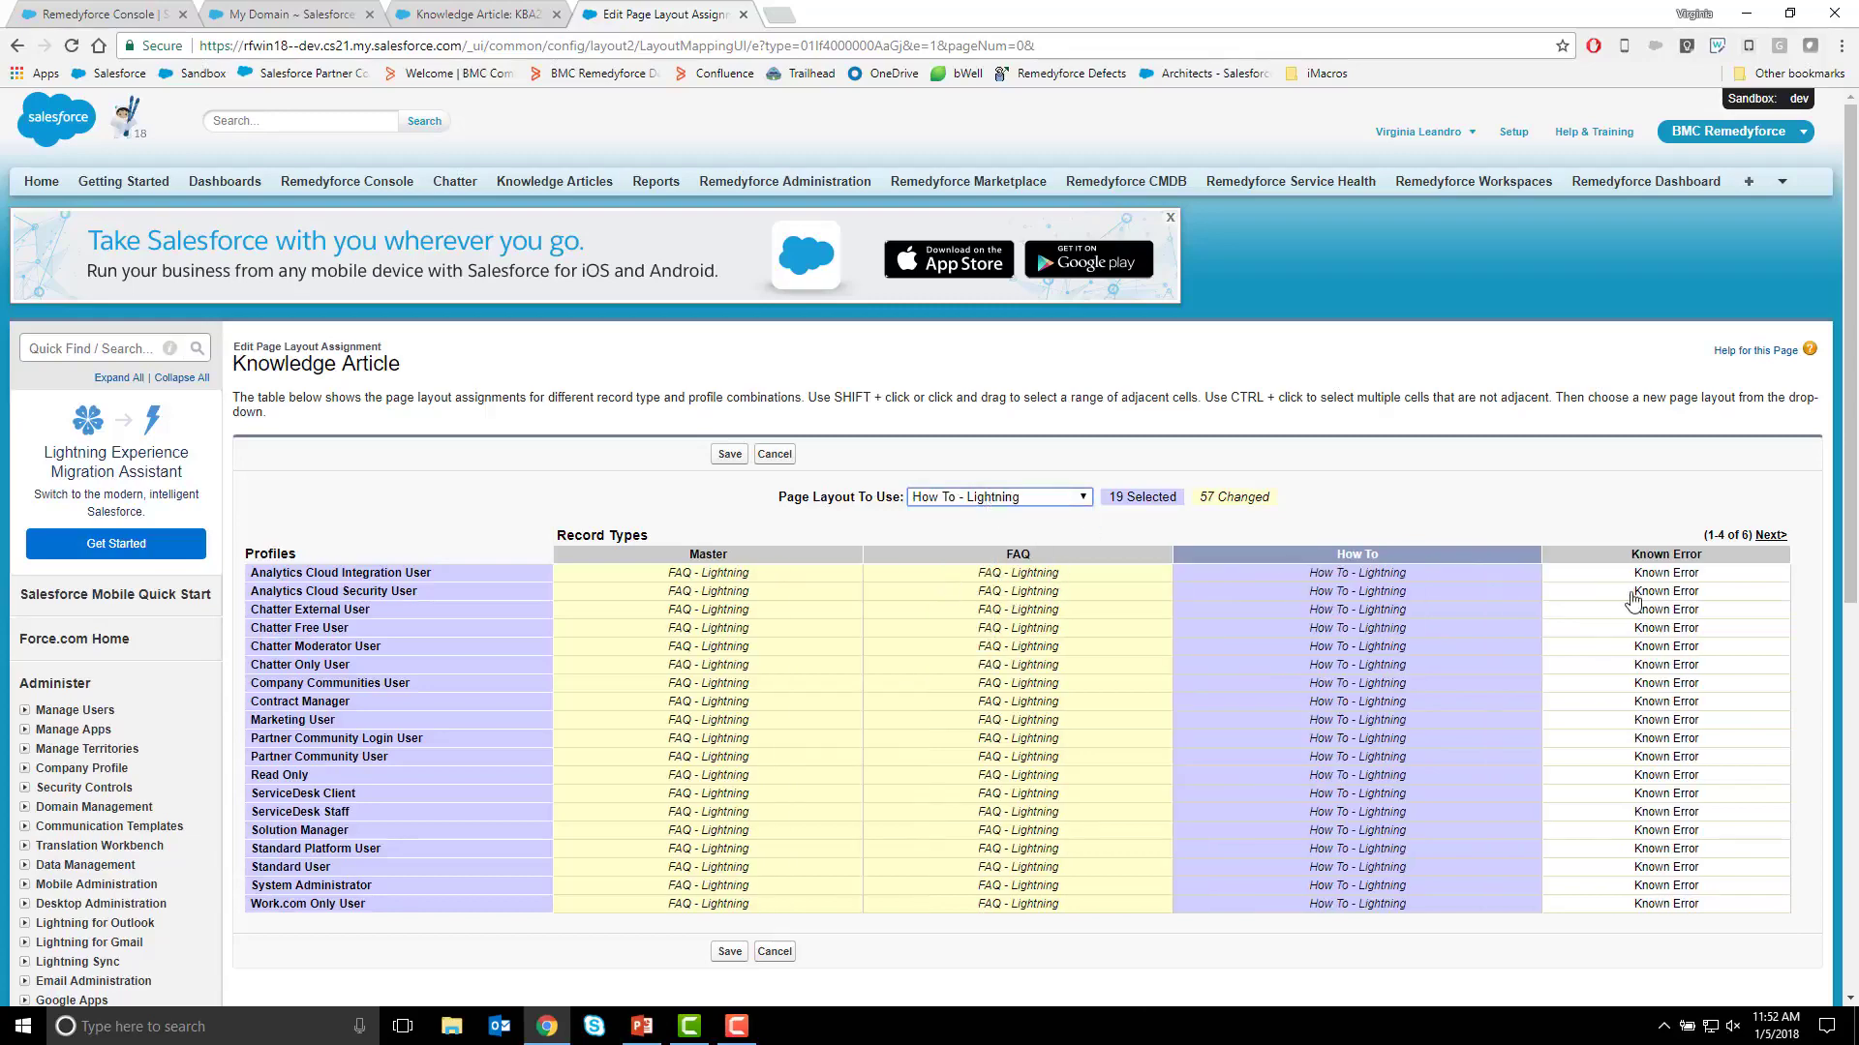
{"action": "left_click", "coordinate": [1685, 560]}
{"action": "left_click", "coordinate": [988, 497]}
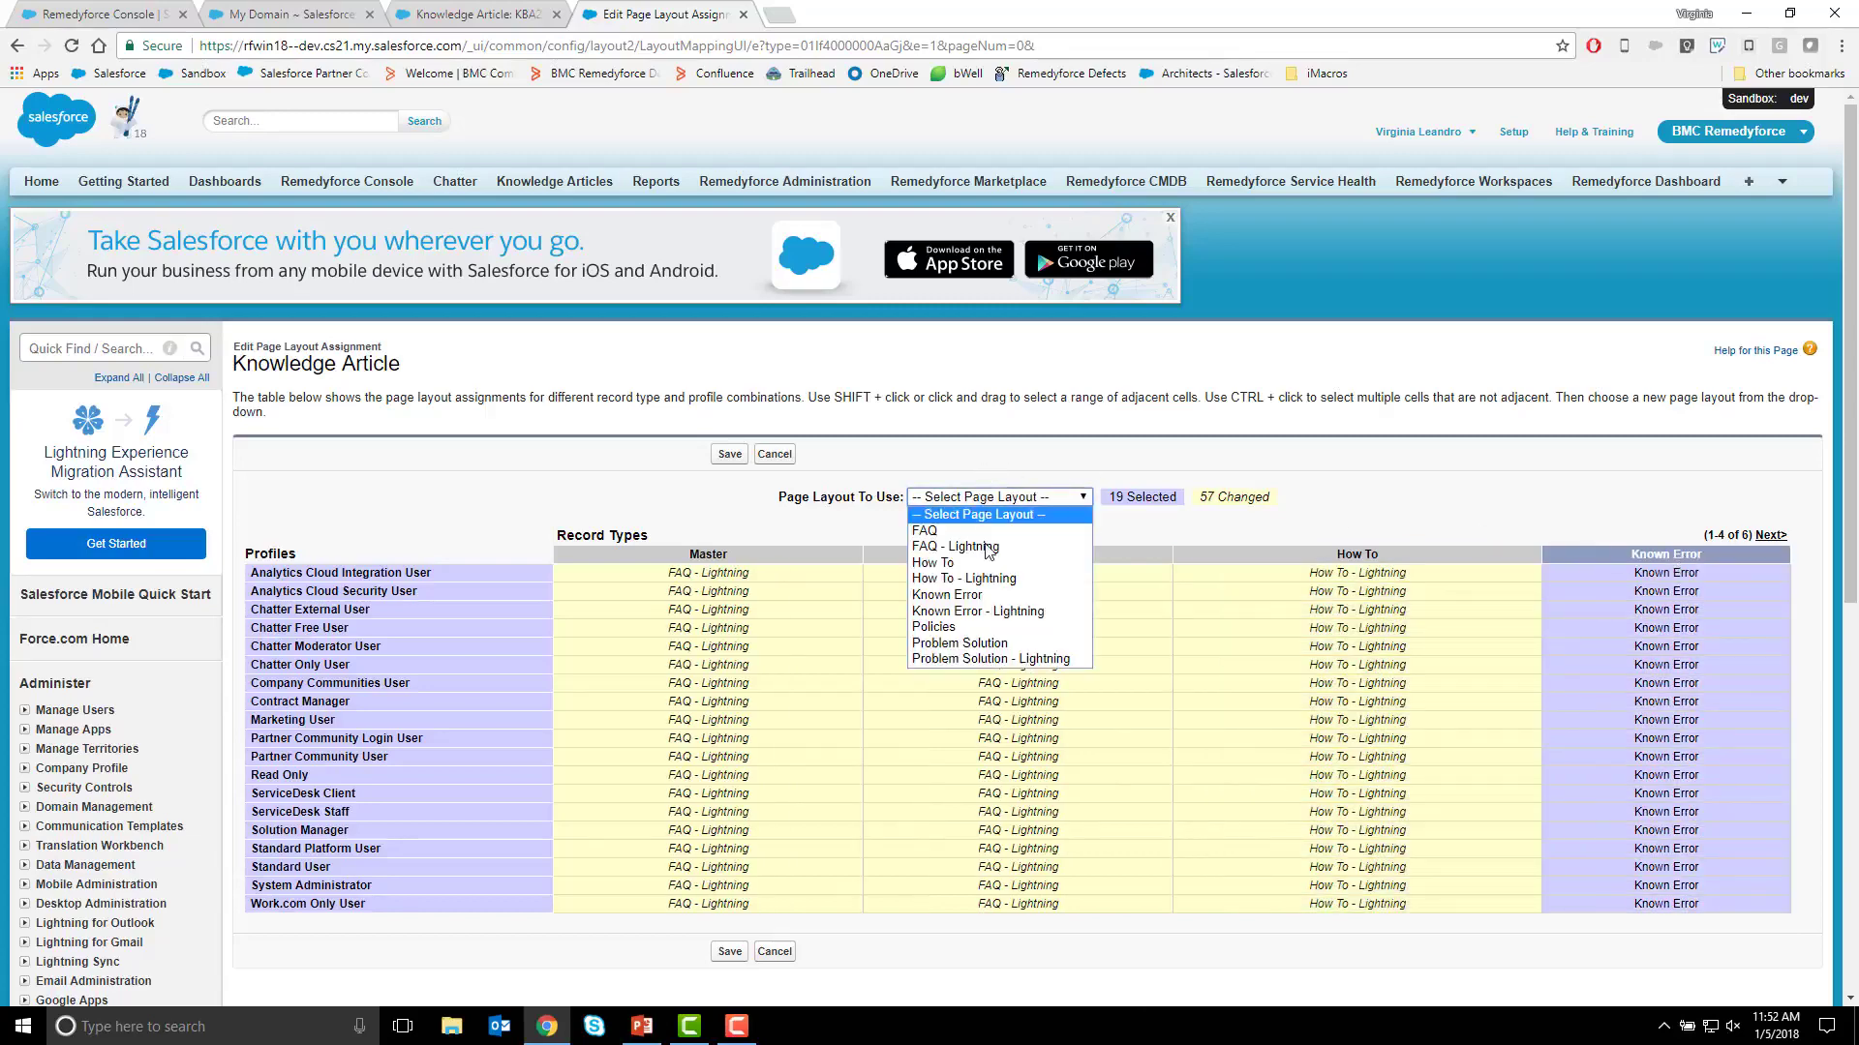
{"action": "left_click", "coordinate": [978, 611]}
{"action": "left_click", "coordinate": [730, 455]}
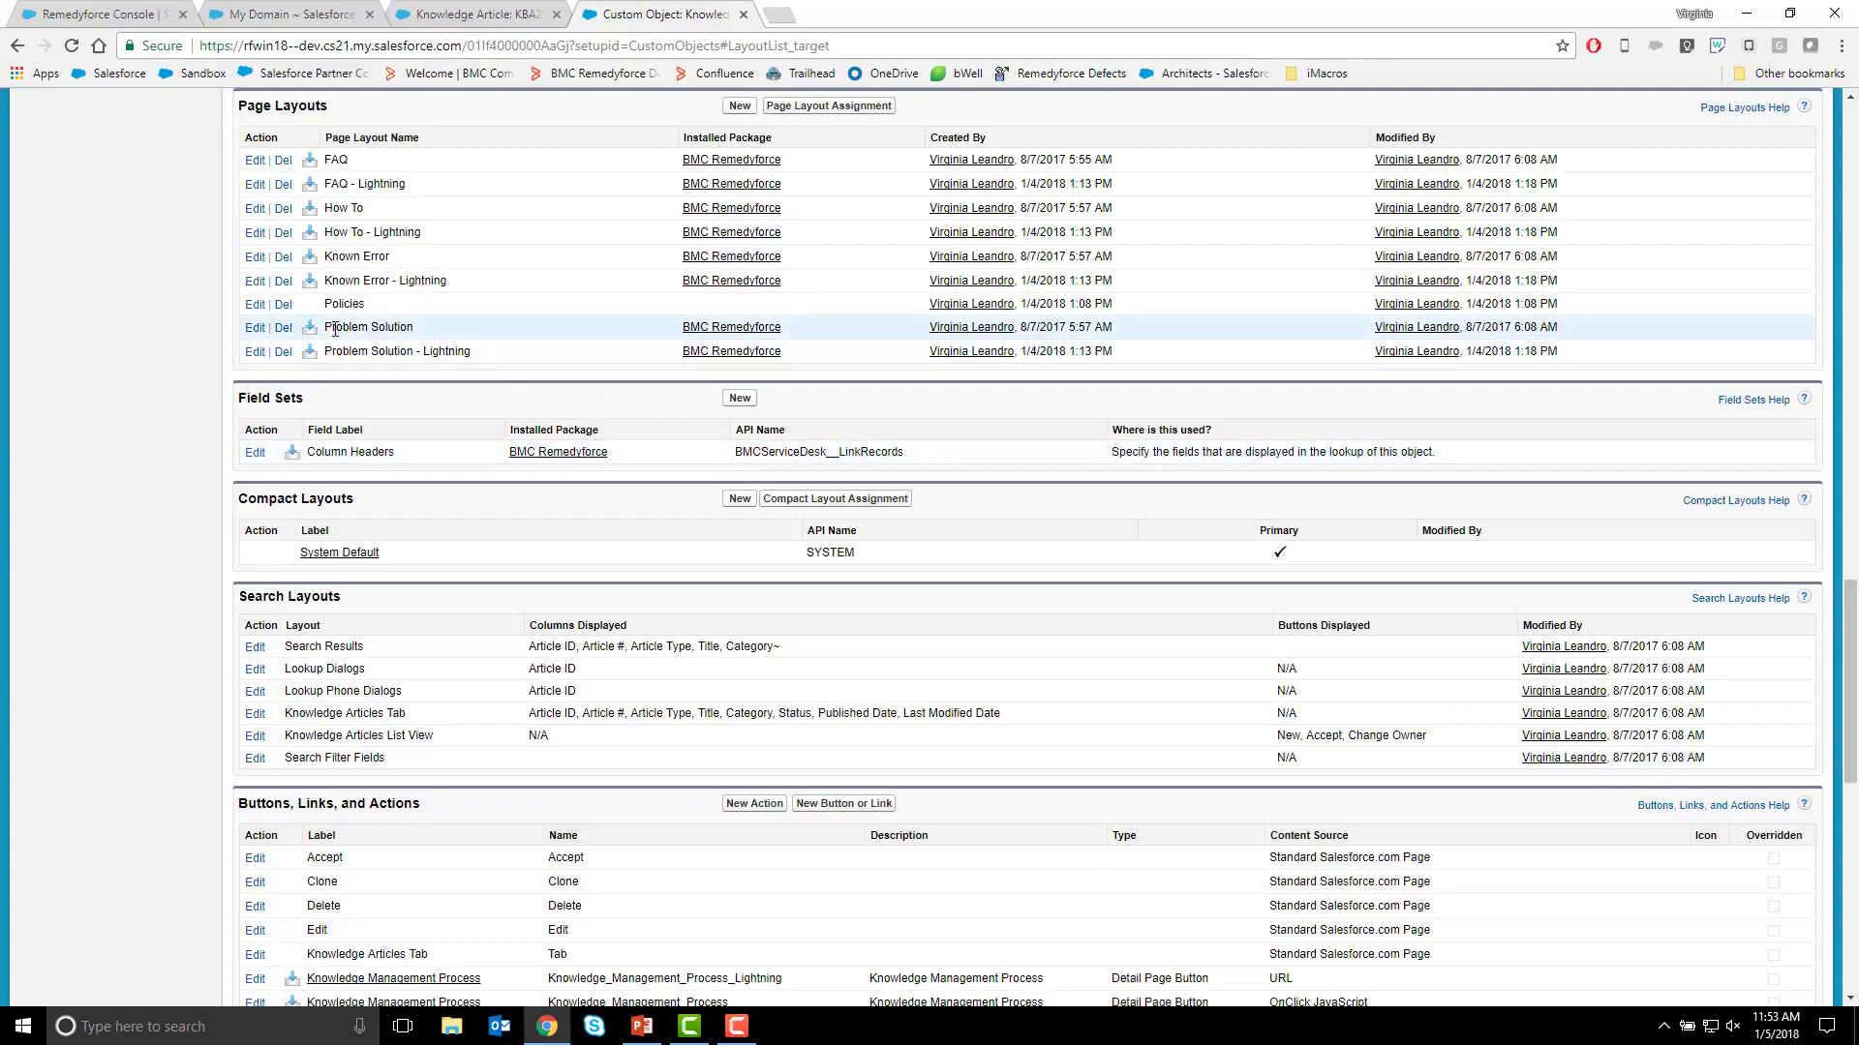
Edit the Policies page layout, removing the Link Account To KA page and its Account Details section.
{"action": "left_click", "coordinate": [259, 308]}
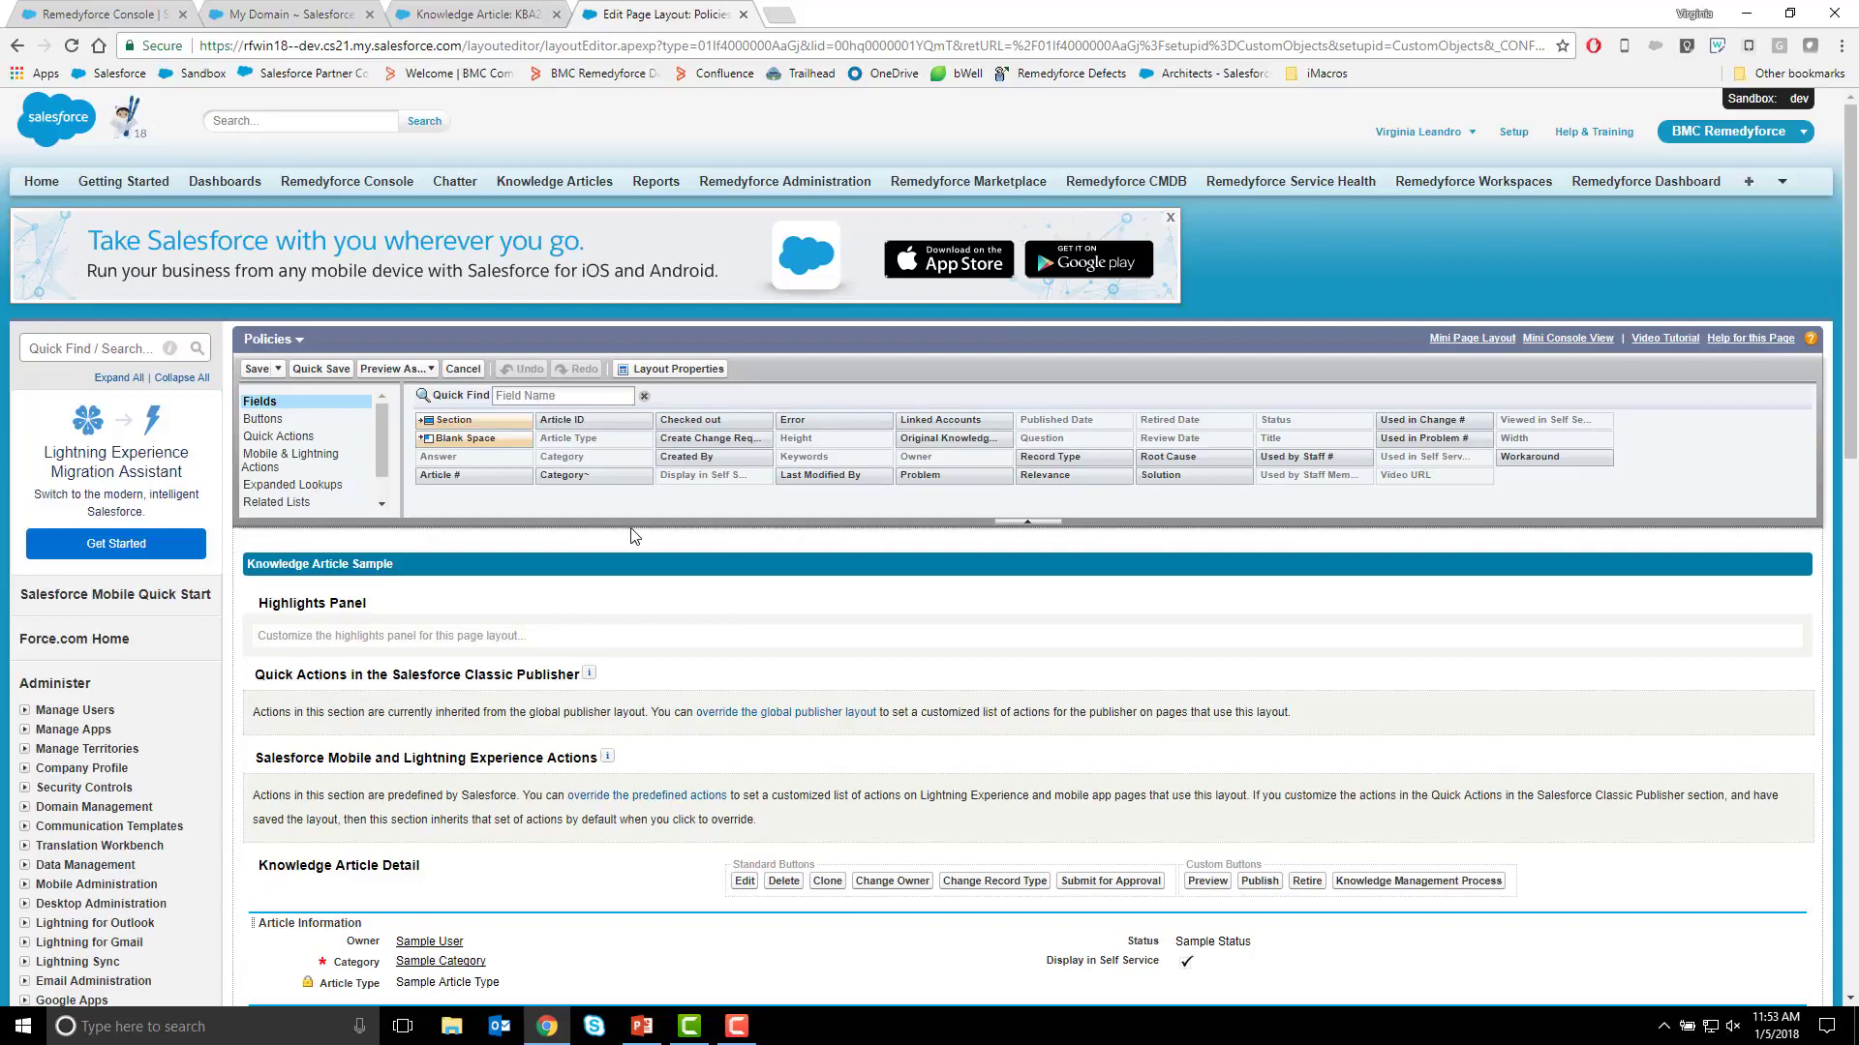
{"action": "scroll", "coordinate": [634, 535], "scroll_direction": "down", "scroll_amount": 7}
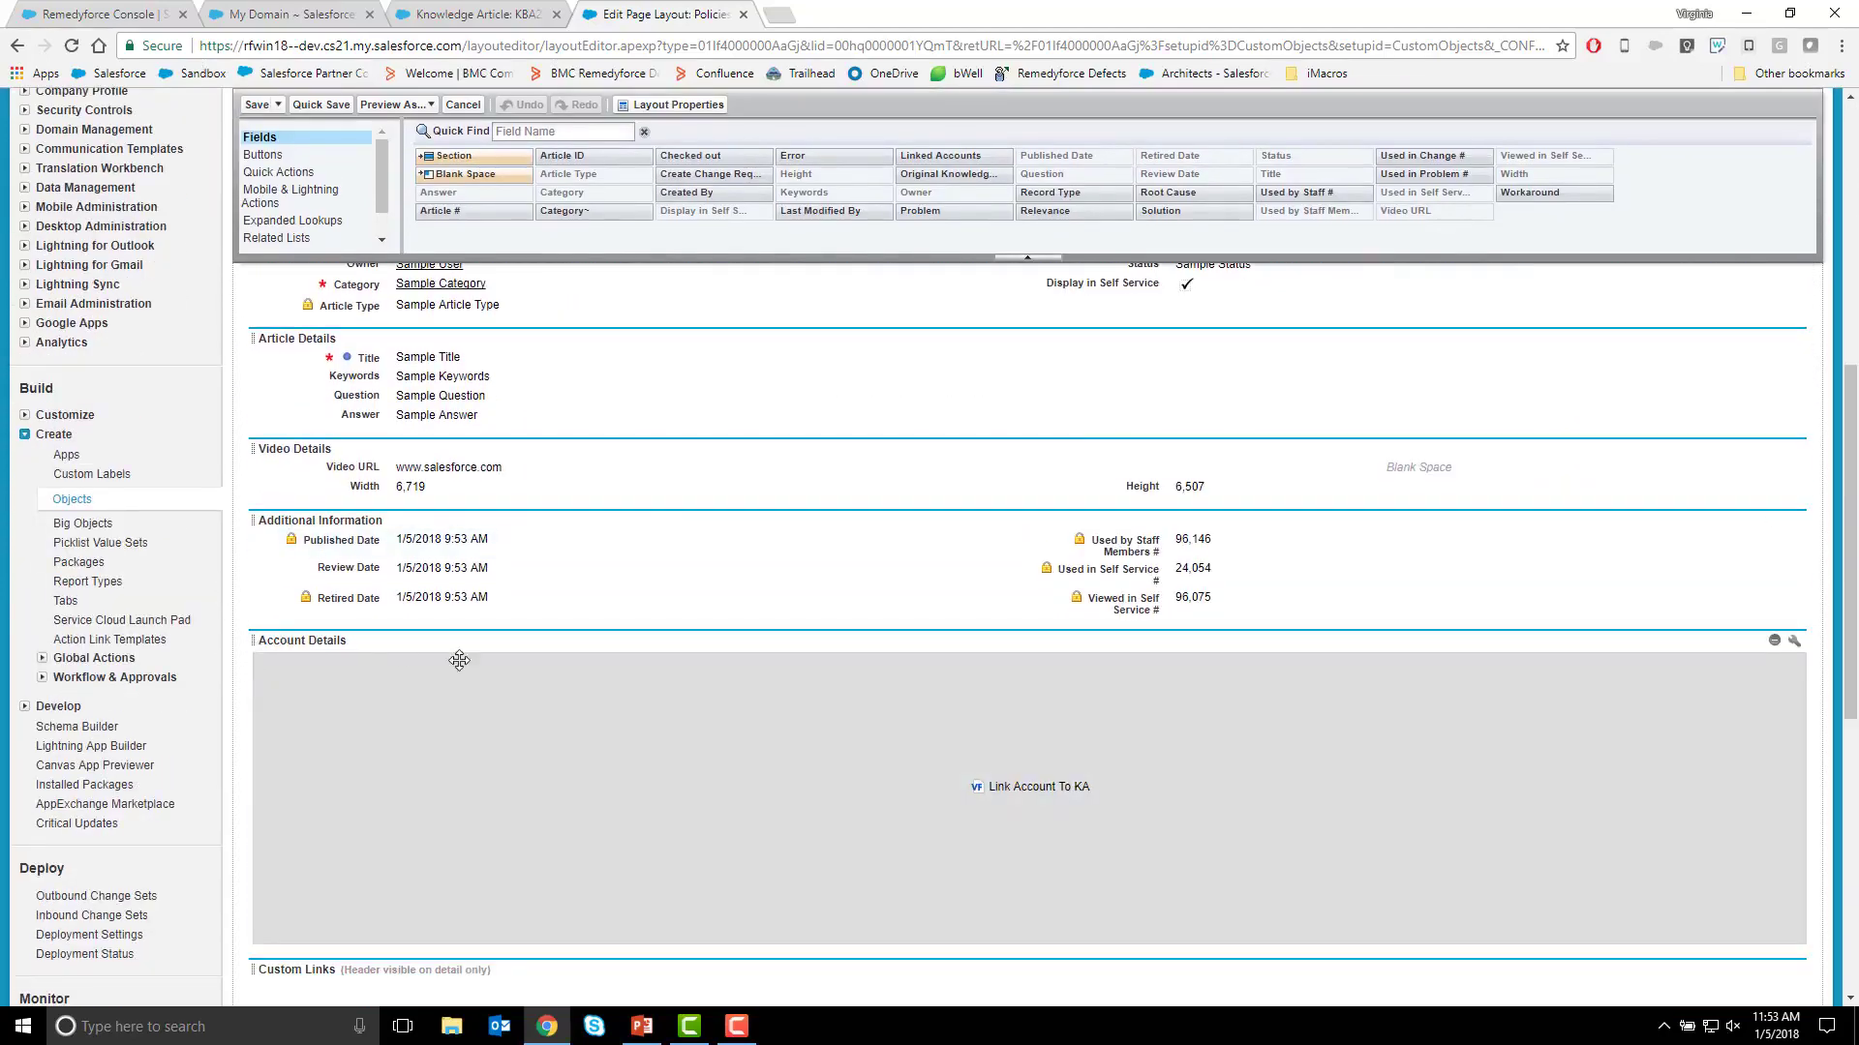
{"action": "mouse_move", "coordinate": [1586, 698]}
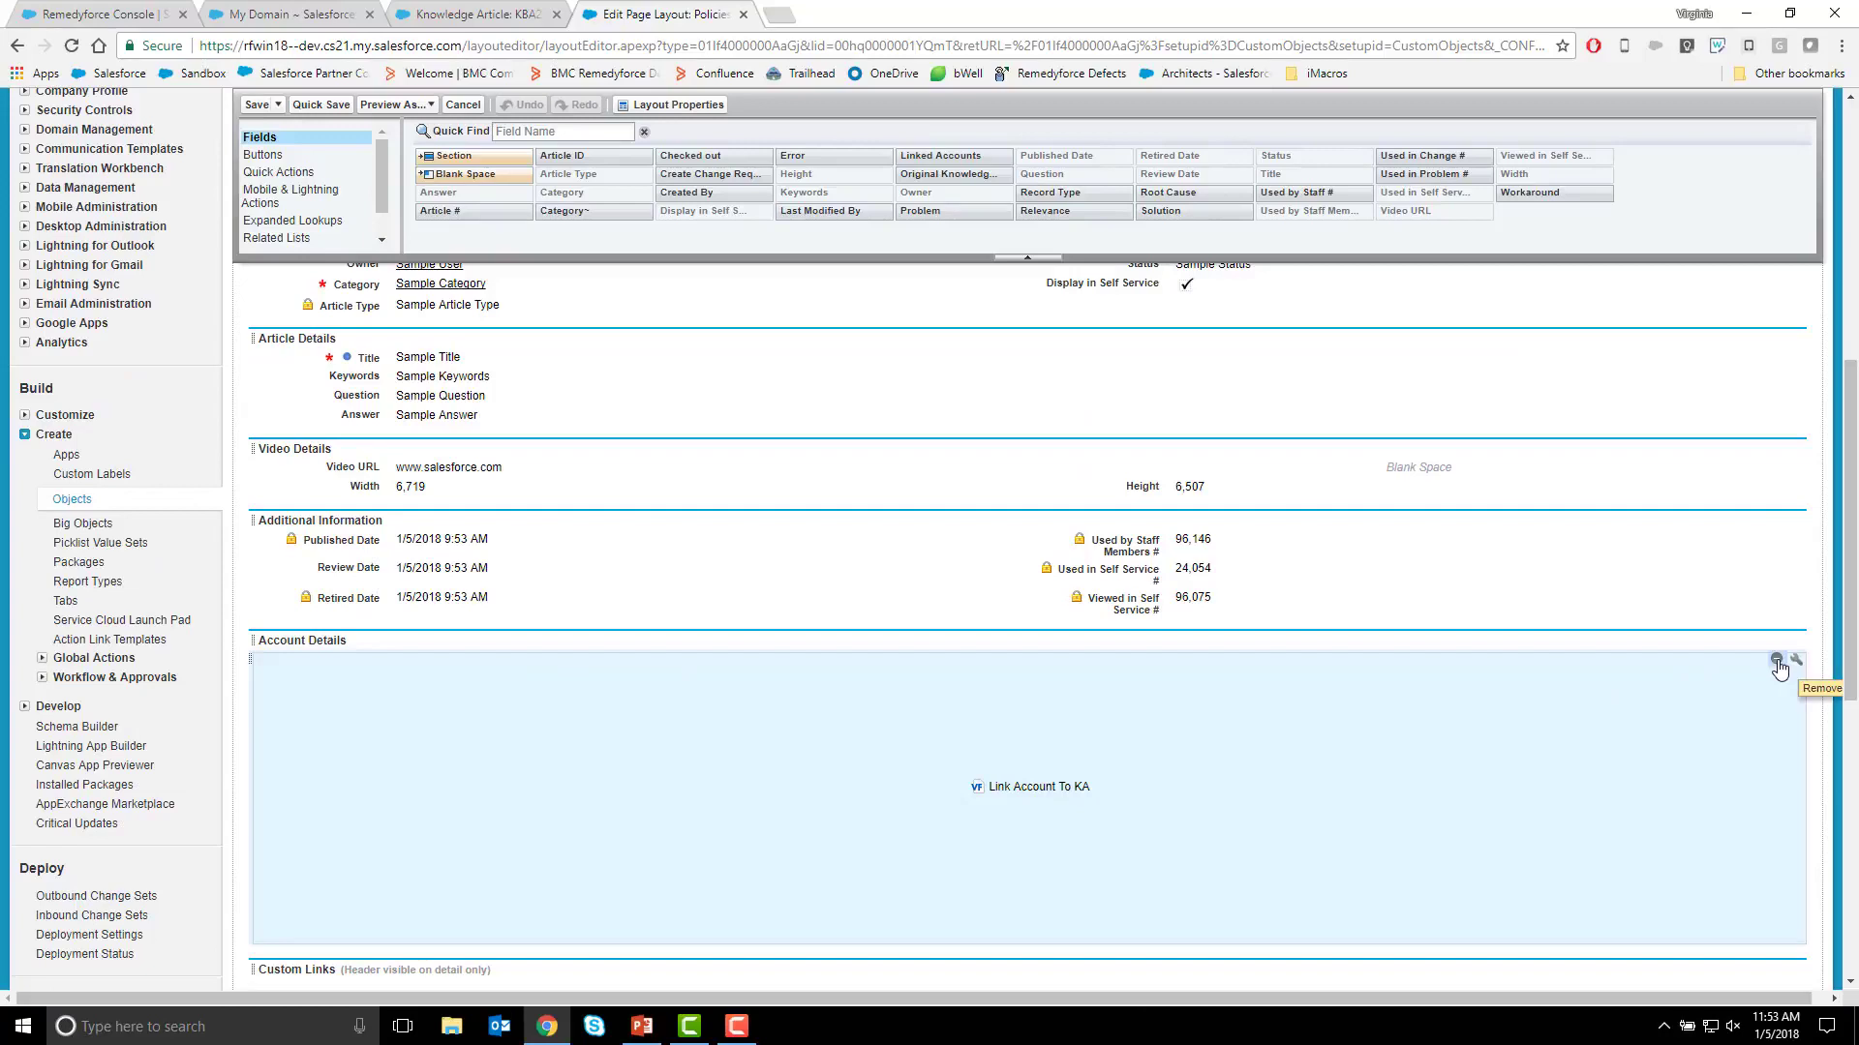
{"action": "left_click", "coordinate": [1777, 661]}
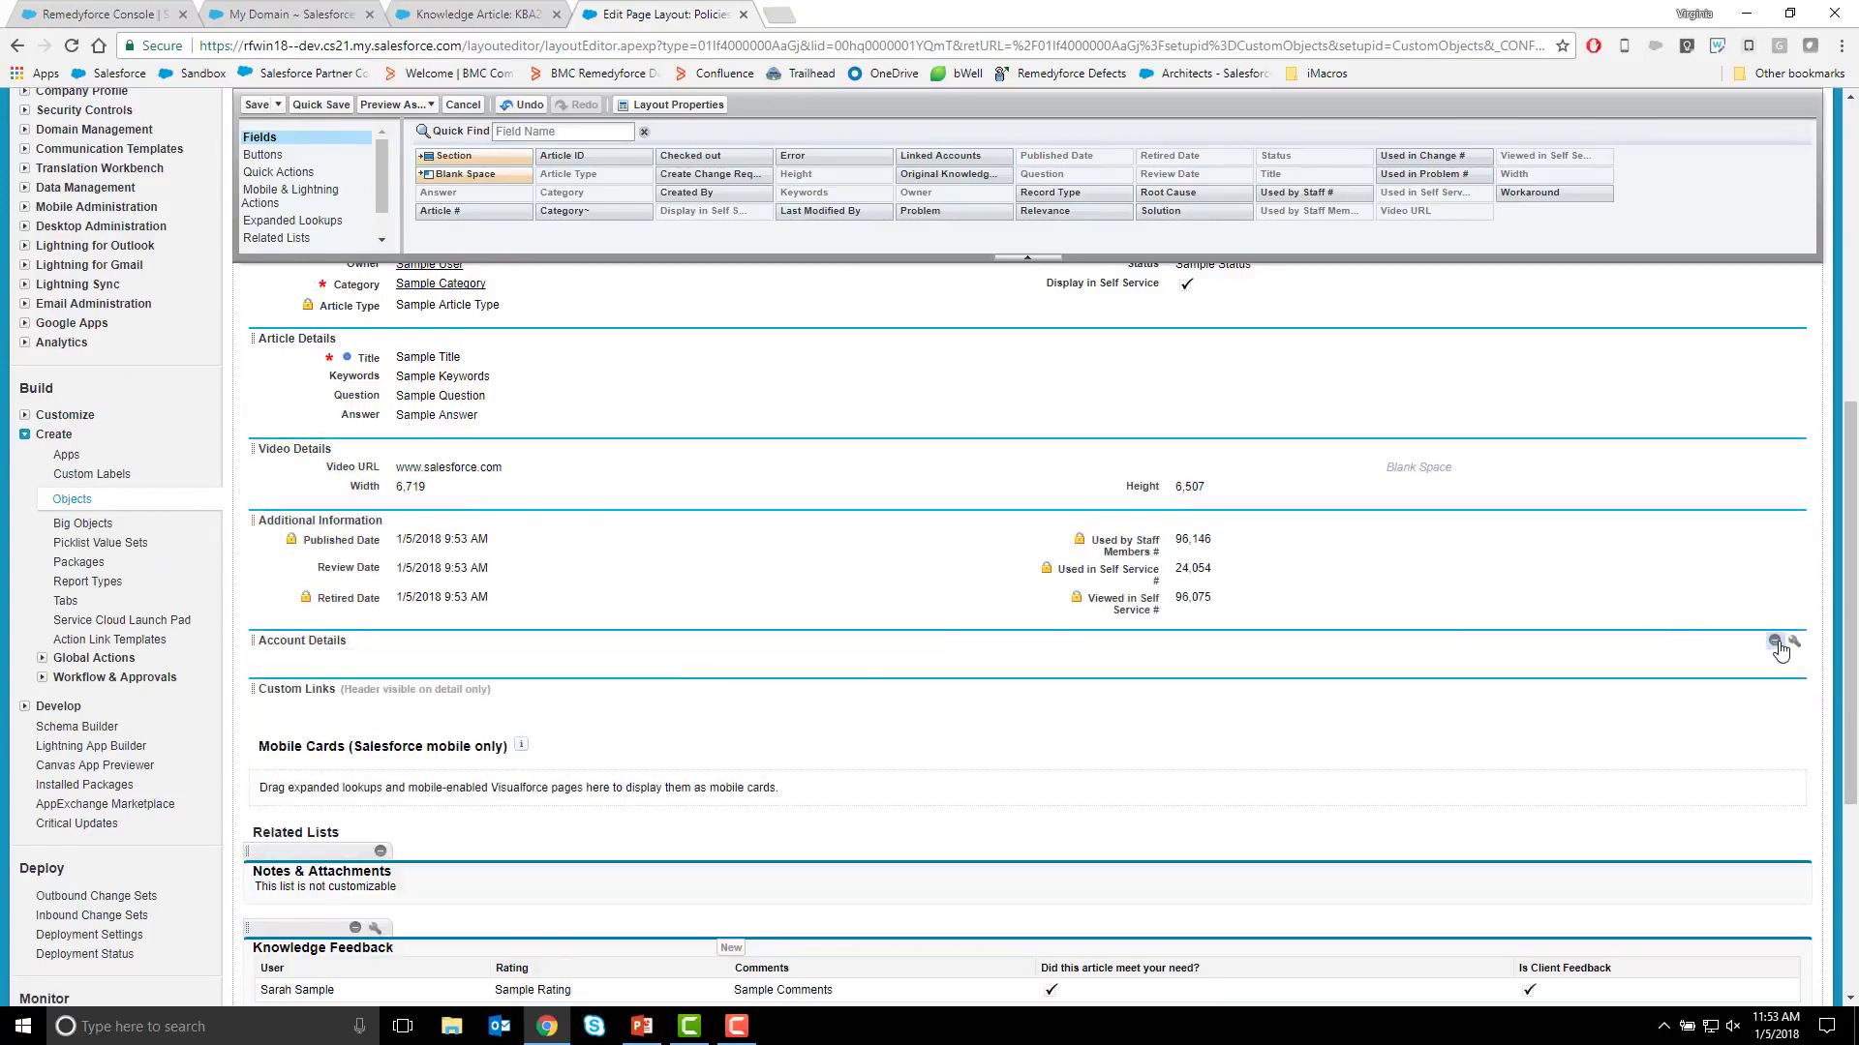
{"action": "left_click", "coordinate": [1775, 641]}
Remove the Display in Self Service field from Article Information and place Article Type below Status.
{"action": "scroll", "coordinate": [704, 564], "scroll_direction": "up", "scroll_amount": 2}
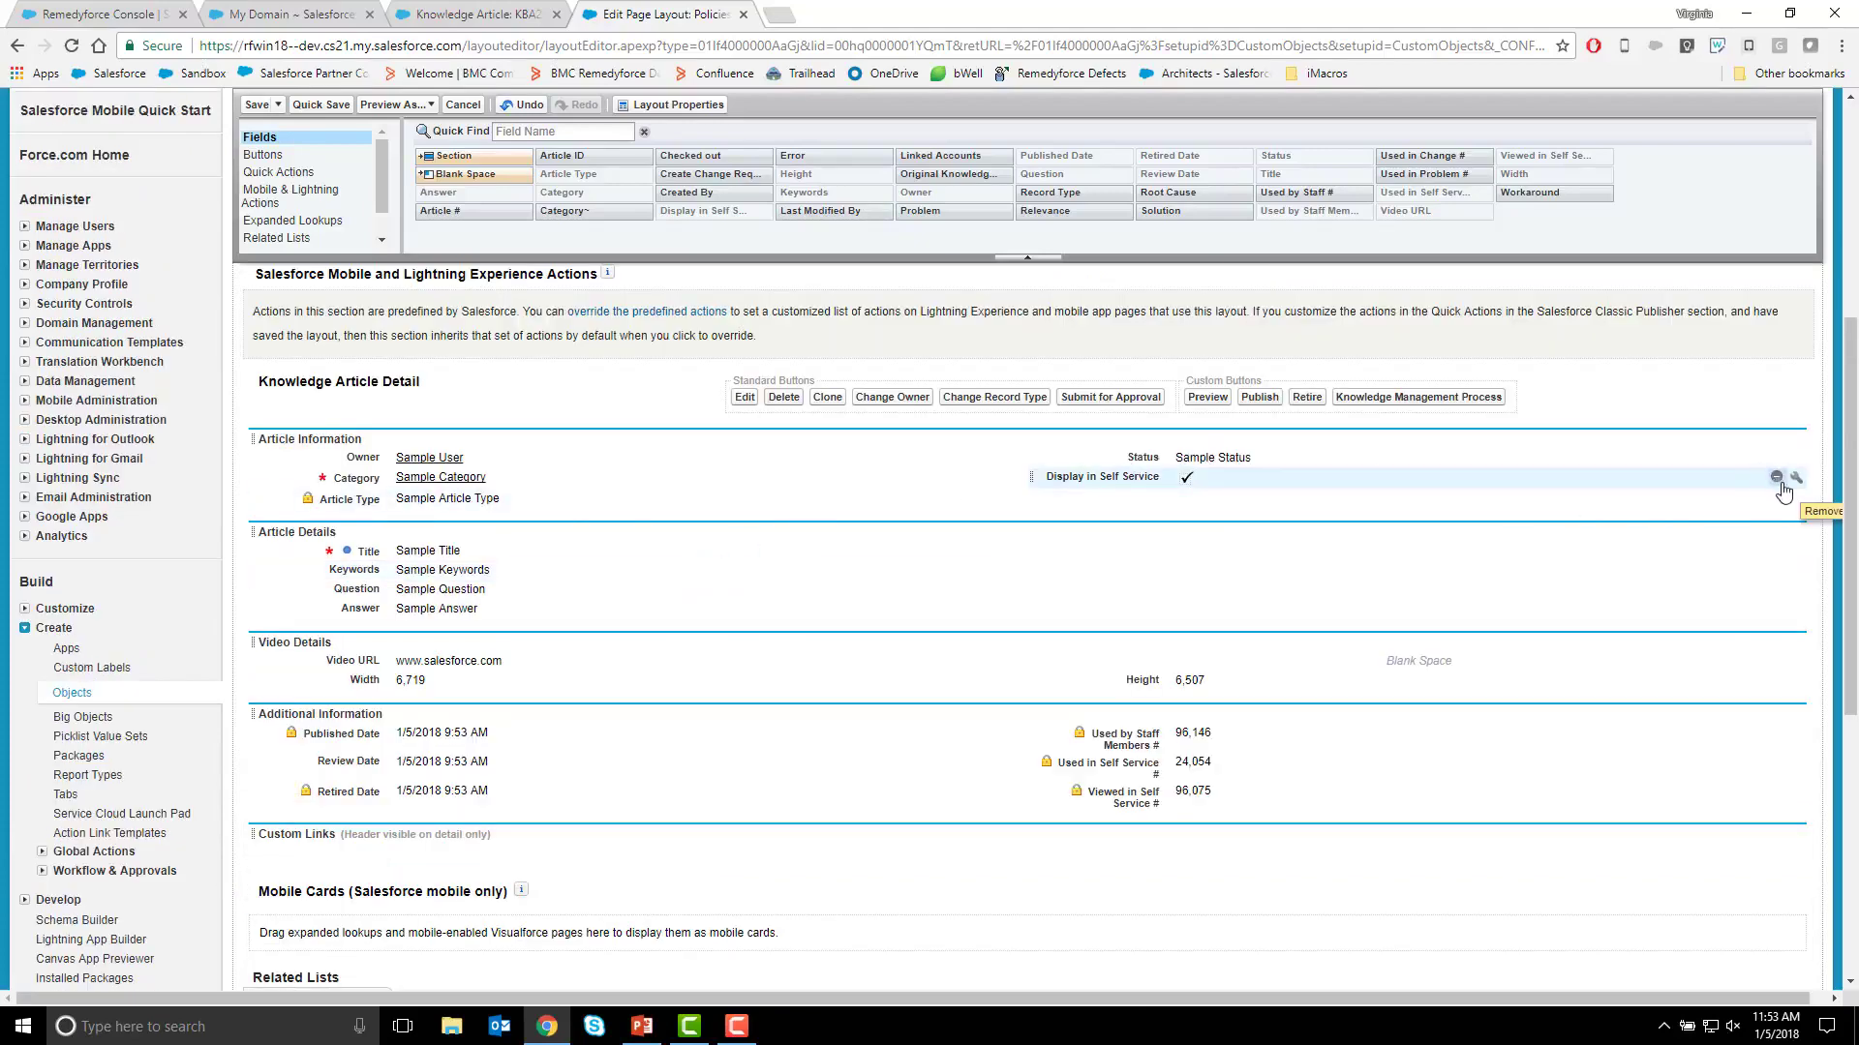
{"action": "left_click", "coordinate": [1776, 478]}
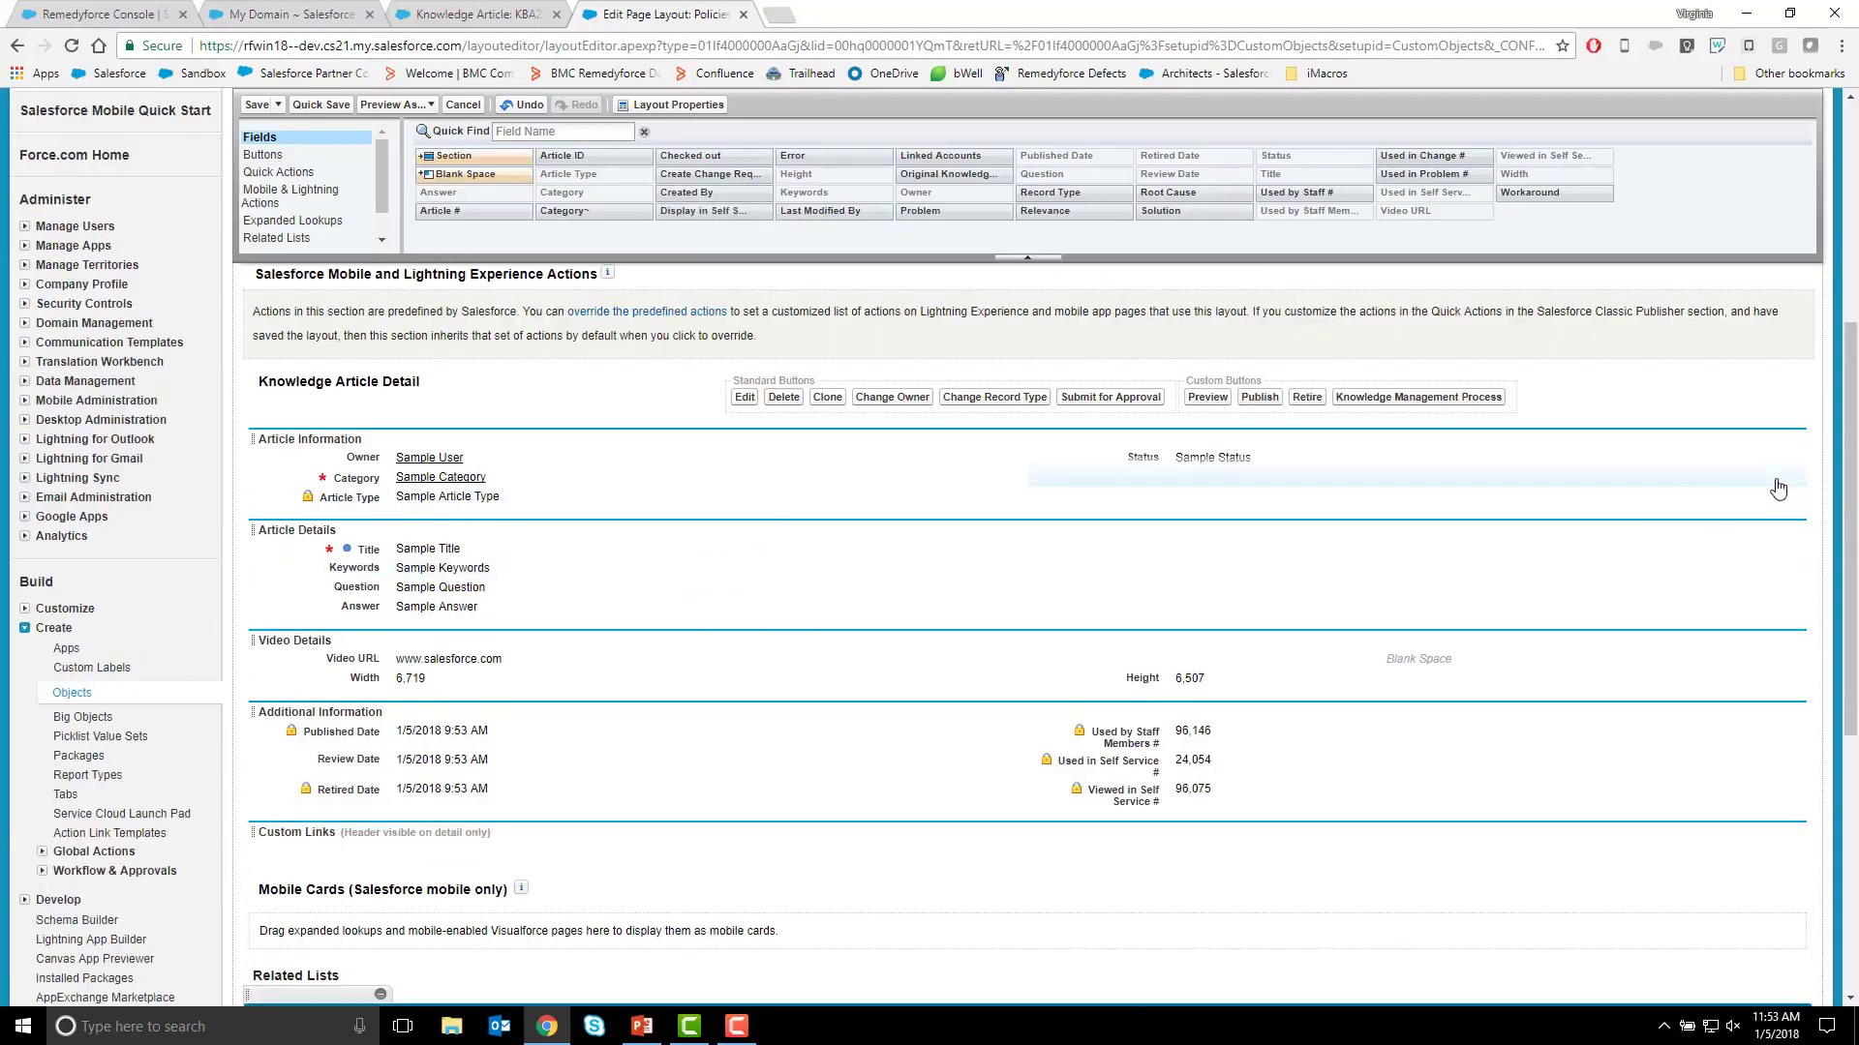
{"action": "left_click_drag", "start_coordinate": [526, 497], "coordinate": [1274, 507]}
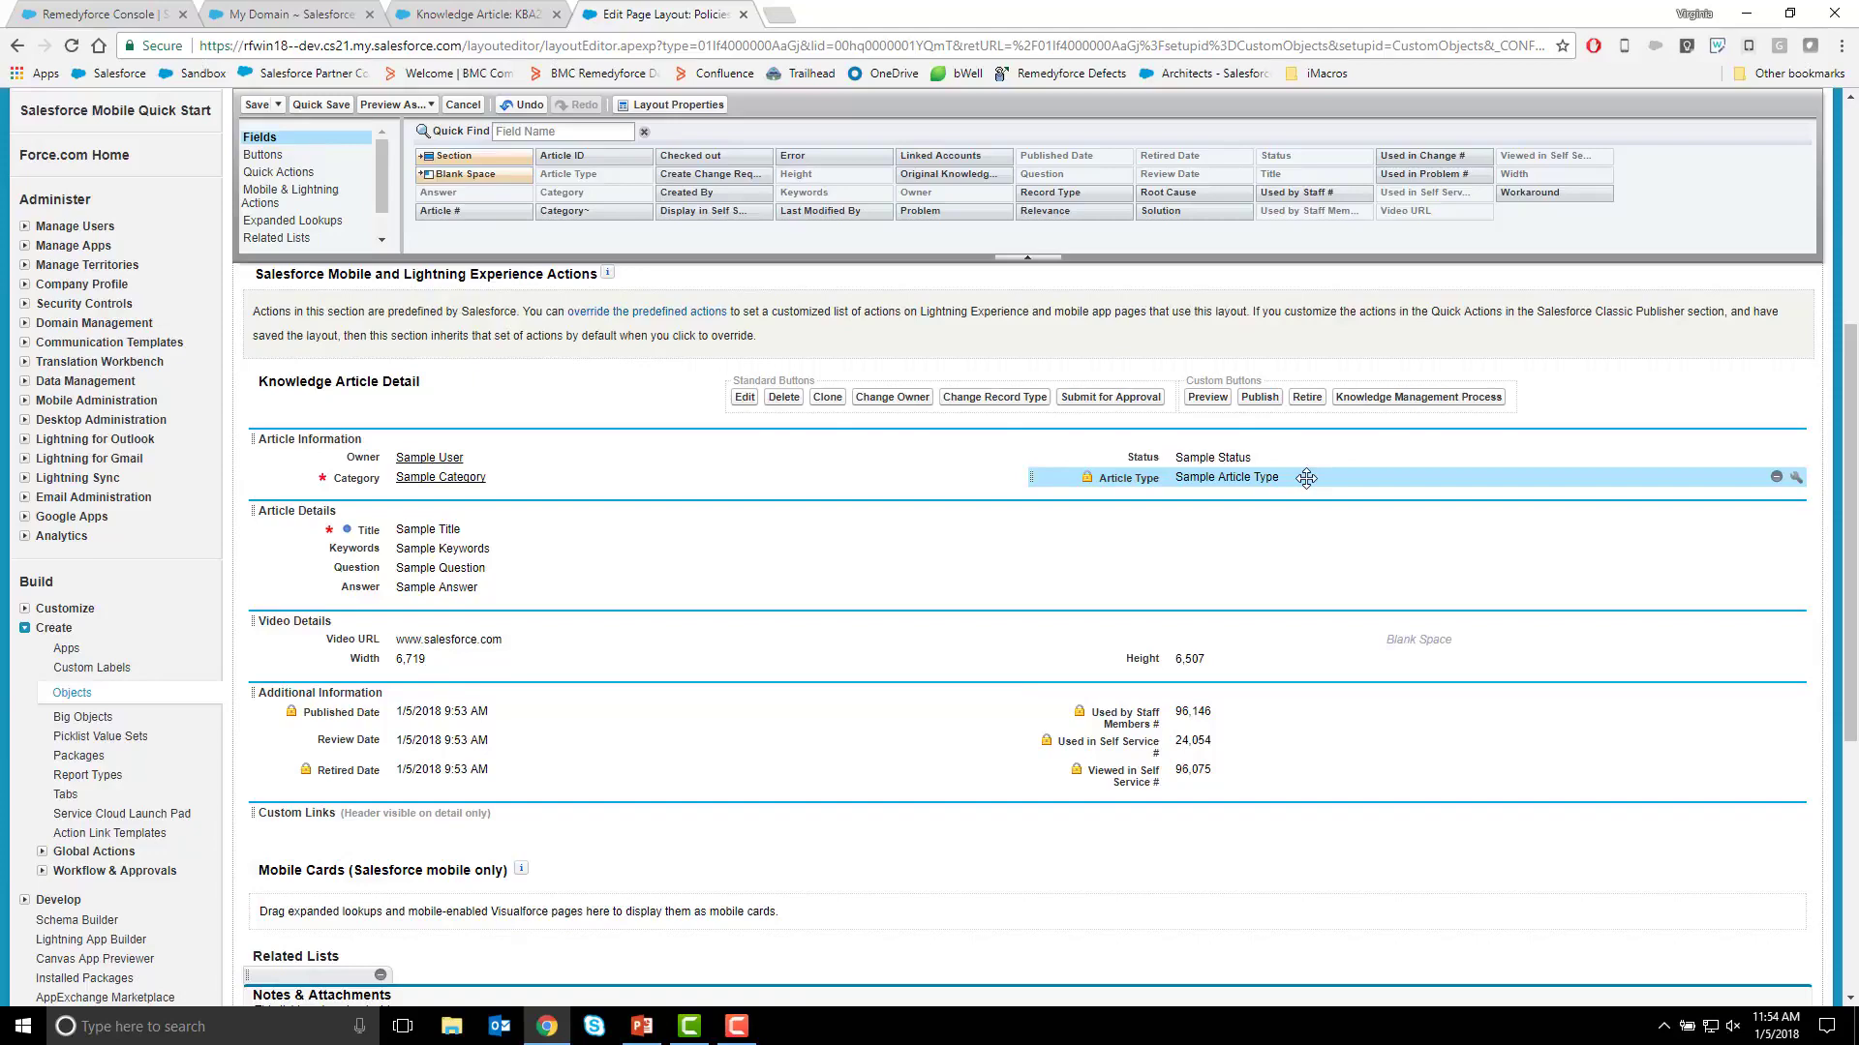
Replace the selected Link CI to Knowledge Article button on the Linked Services and CIs related list with the available button of the same name.
{"action": "scroll", "coordinate": [1306, 478], "scroll_direction": "up", "scroll_amount": 1}
{"action": "scroll", "coordinate": [801, 468], "scroll_direction": "down", "scroll_amount": 6}
{"action": "scroll", "coordinate": [746, 543], "scroll_direction": "down", "scroll_amount": 1}
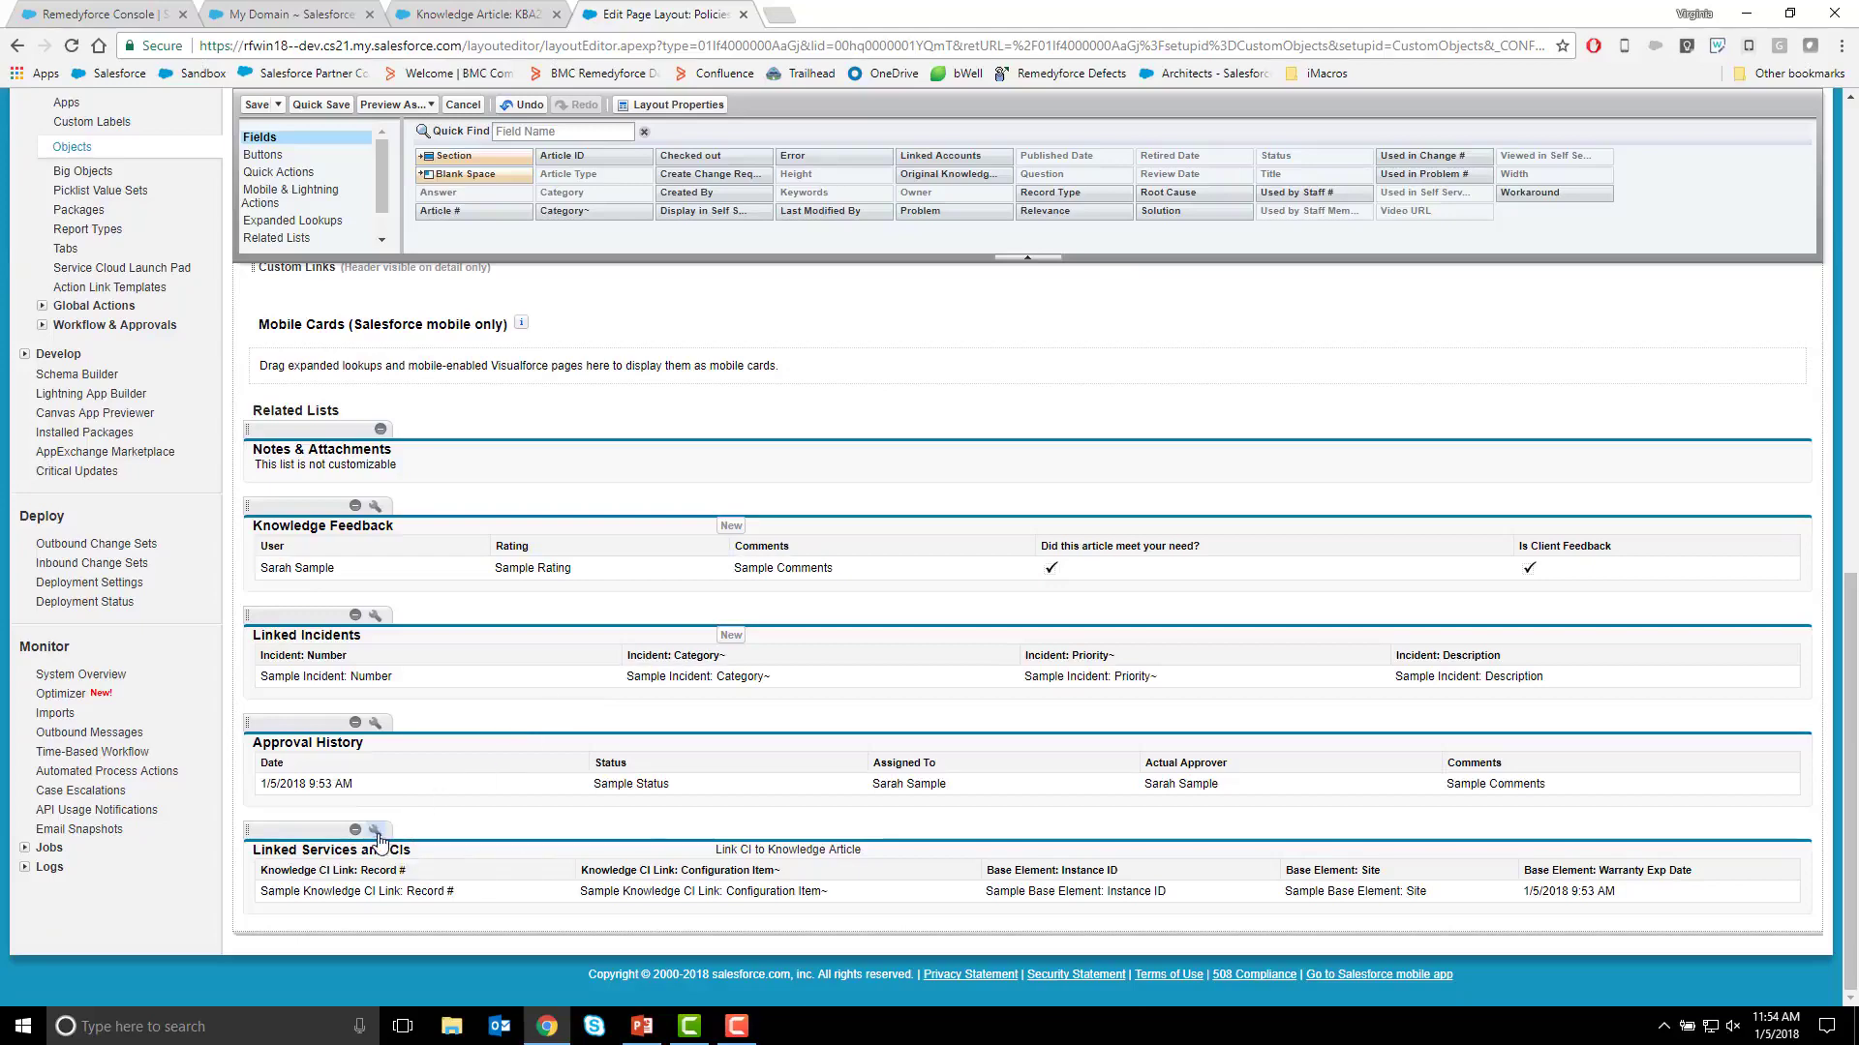
{"action": "left_click", "coordinate": [375, 830]}
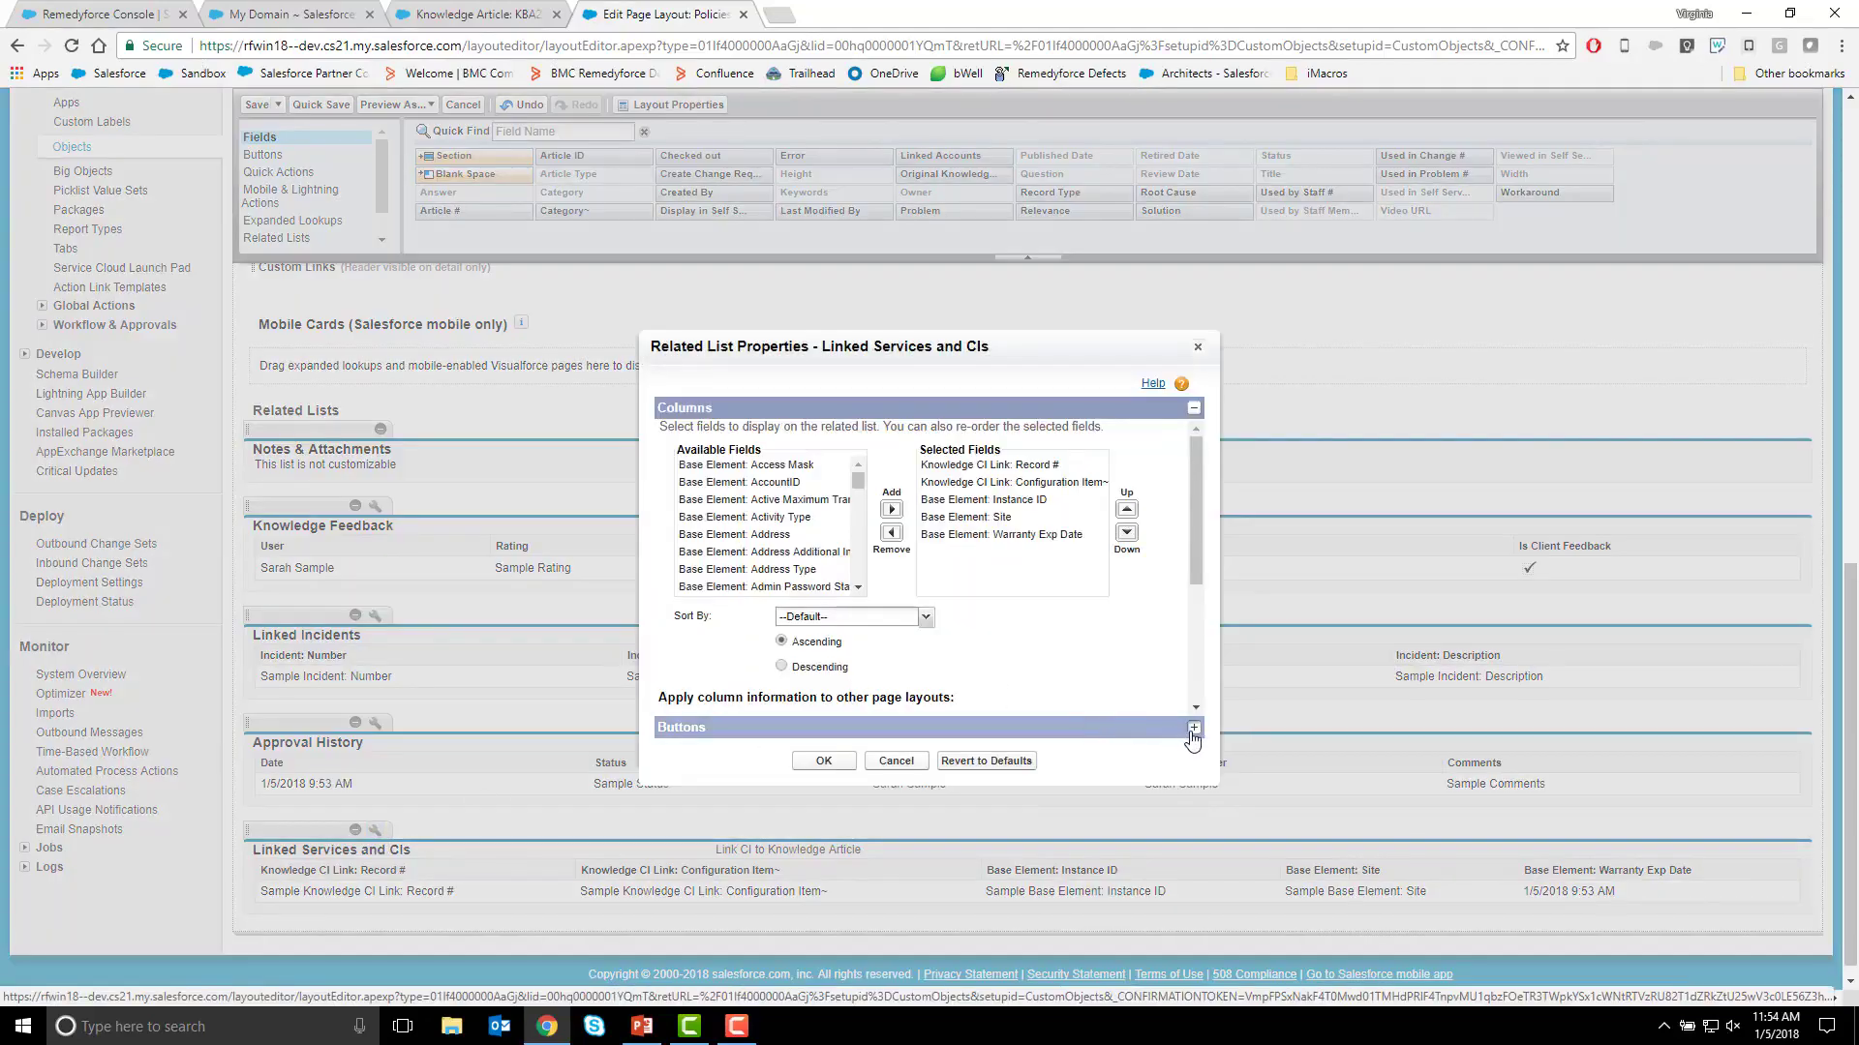
{"action": "left_click", "coordinate": [1193, 729]}
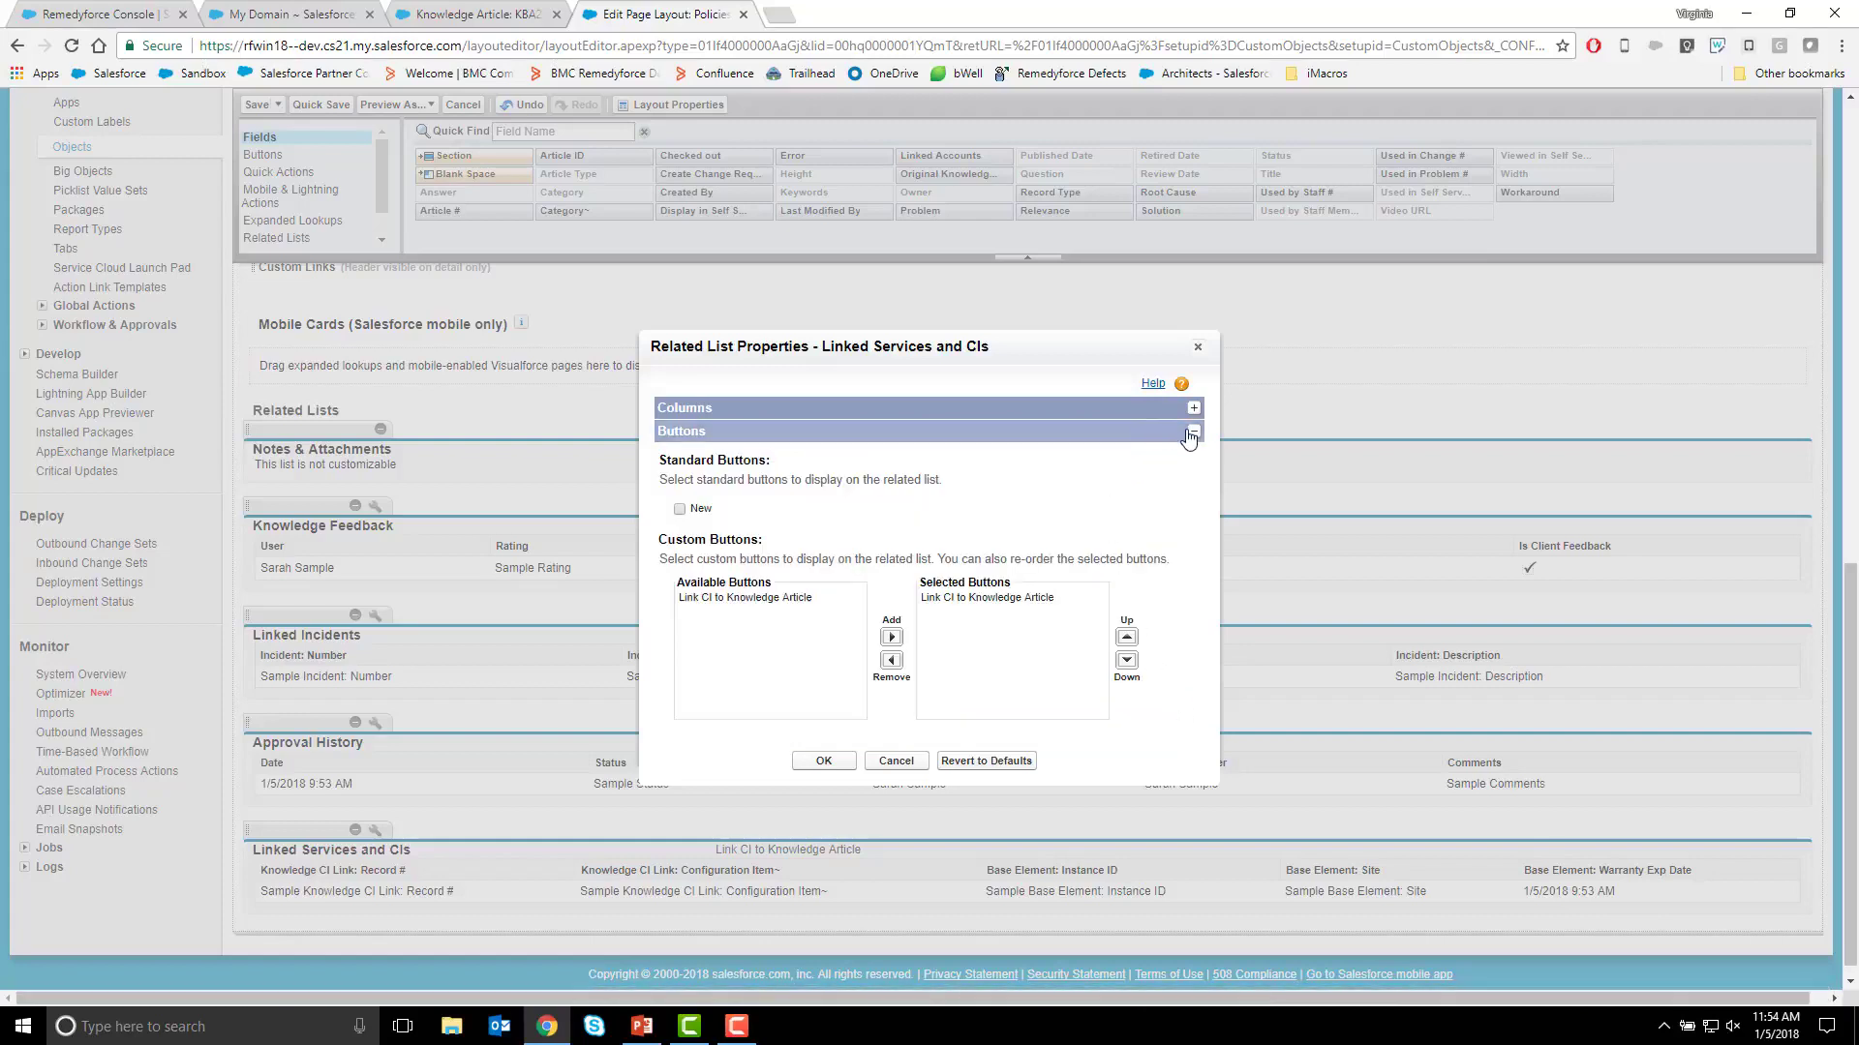
{"action": "left_click", "coordinate": [733, 601]}
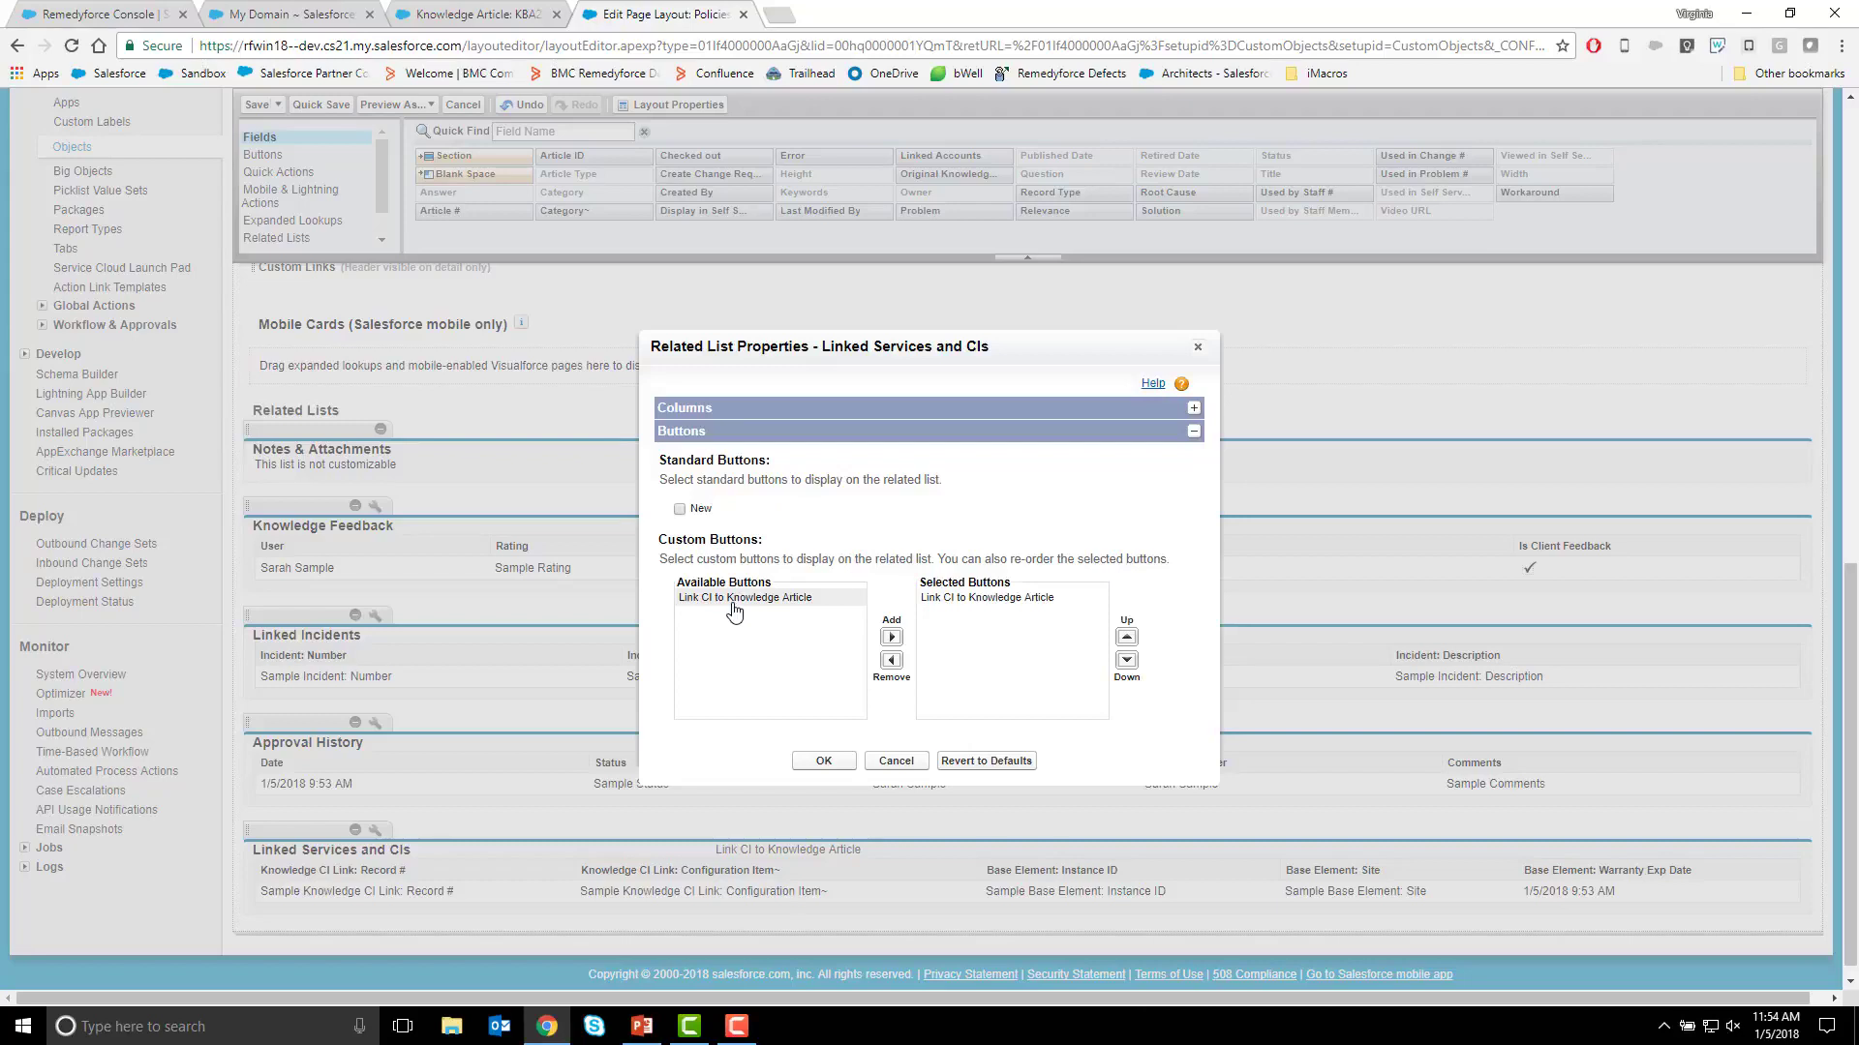
{"action": "left_click", "coordinate": [736, 606]}
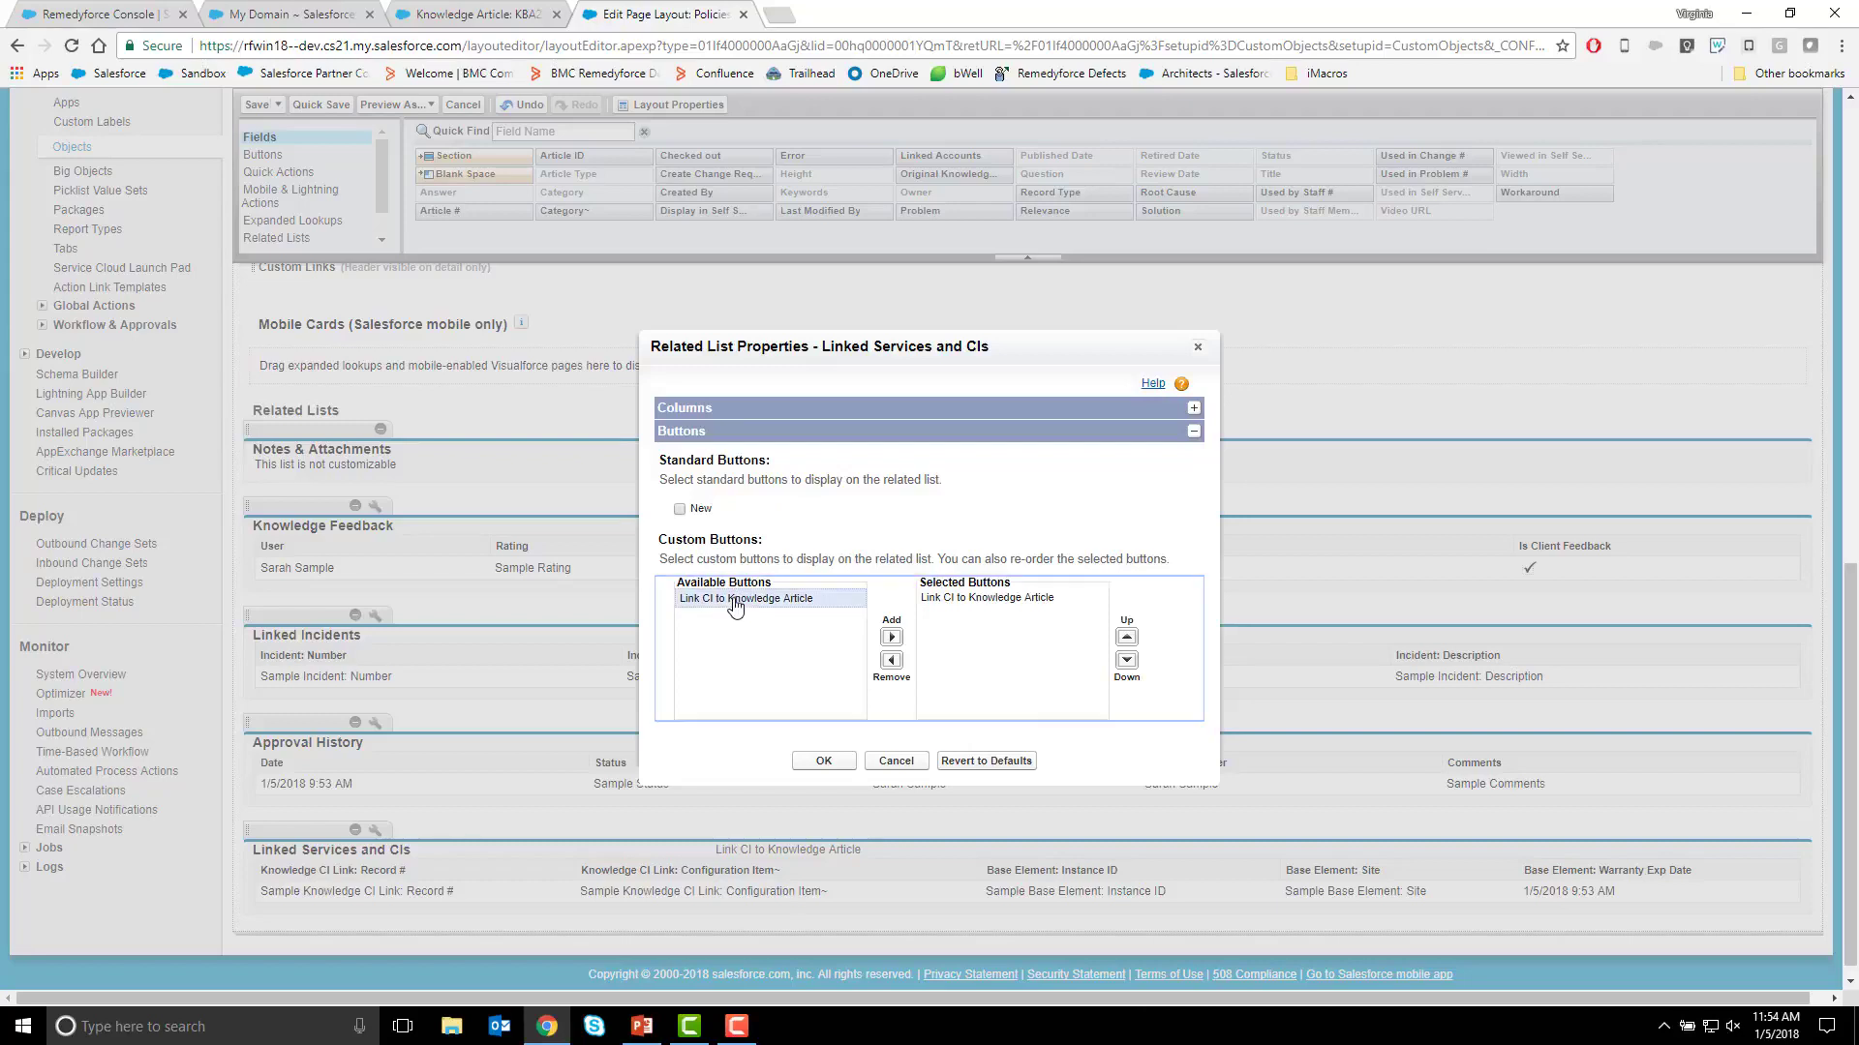
{"action": "left_click", "coordinate": [891, 636]}
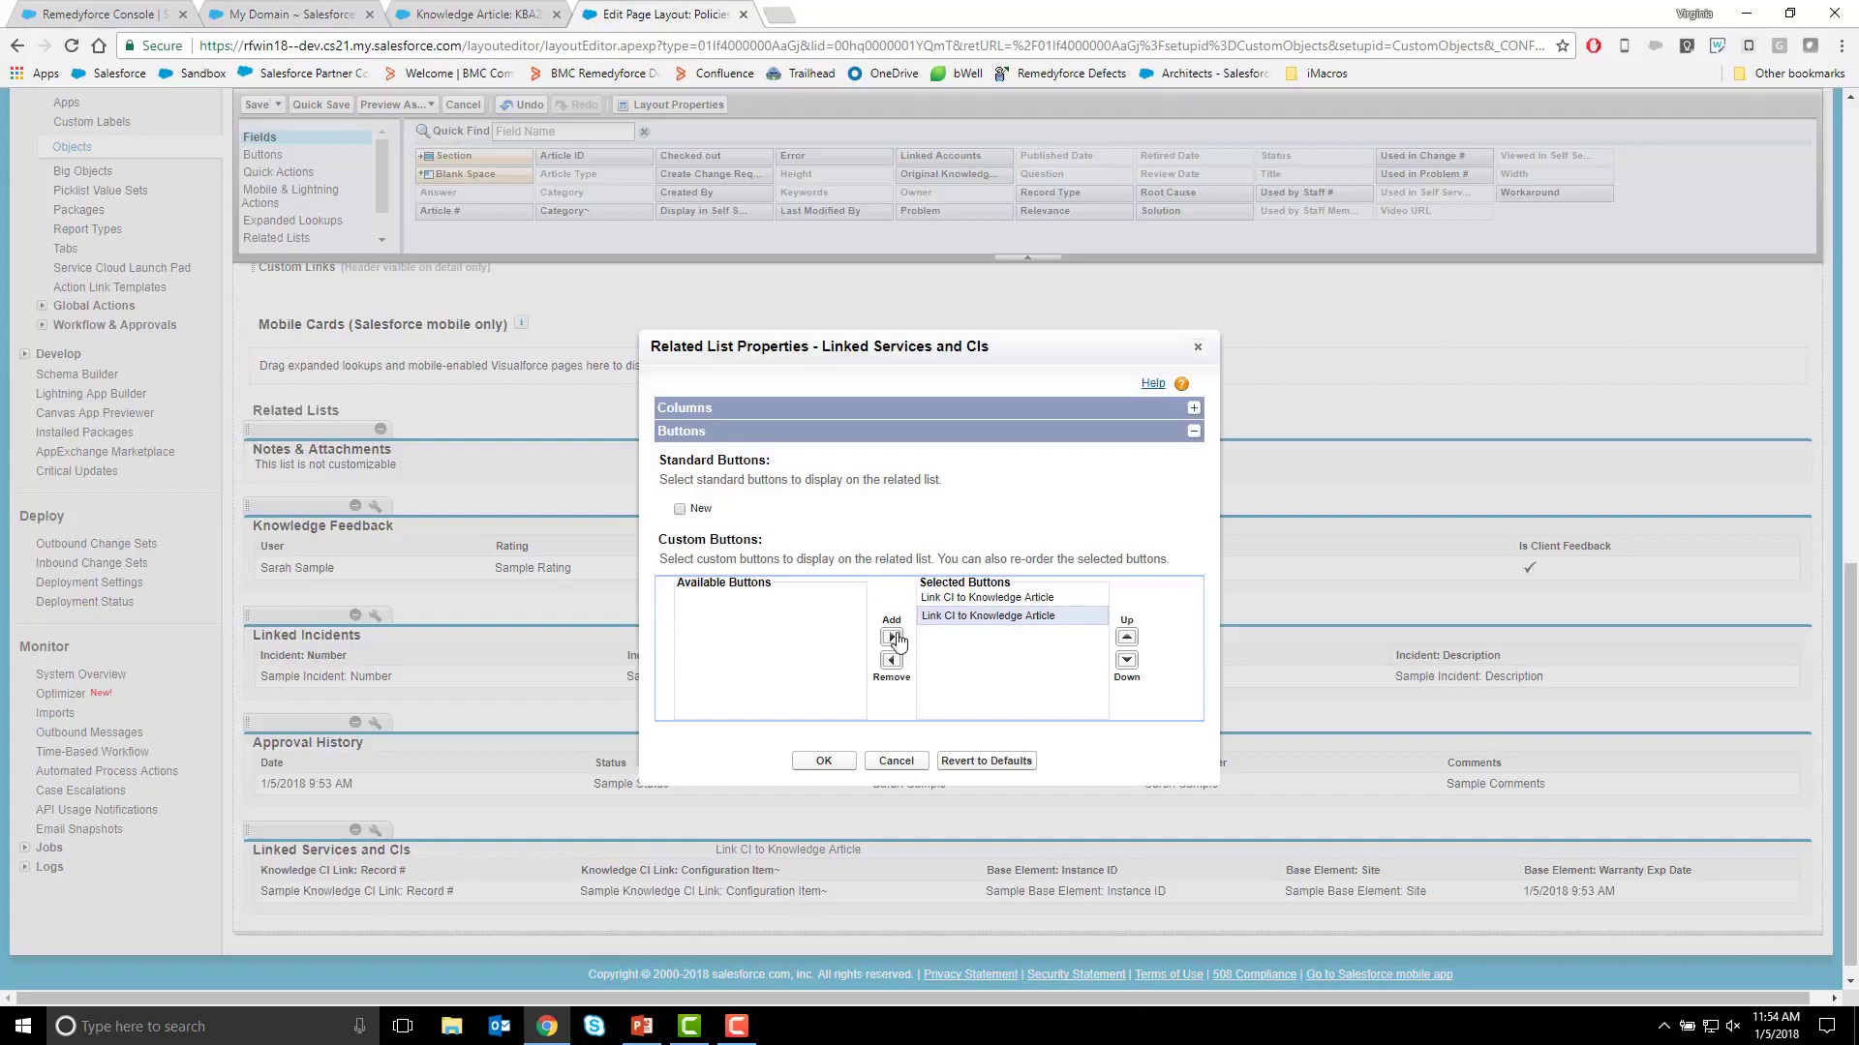
{"action": "double_click", "coordinate": [1013, 606]}
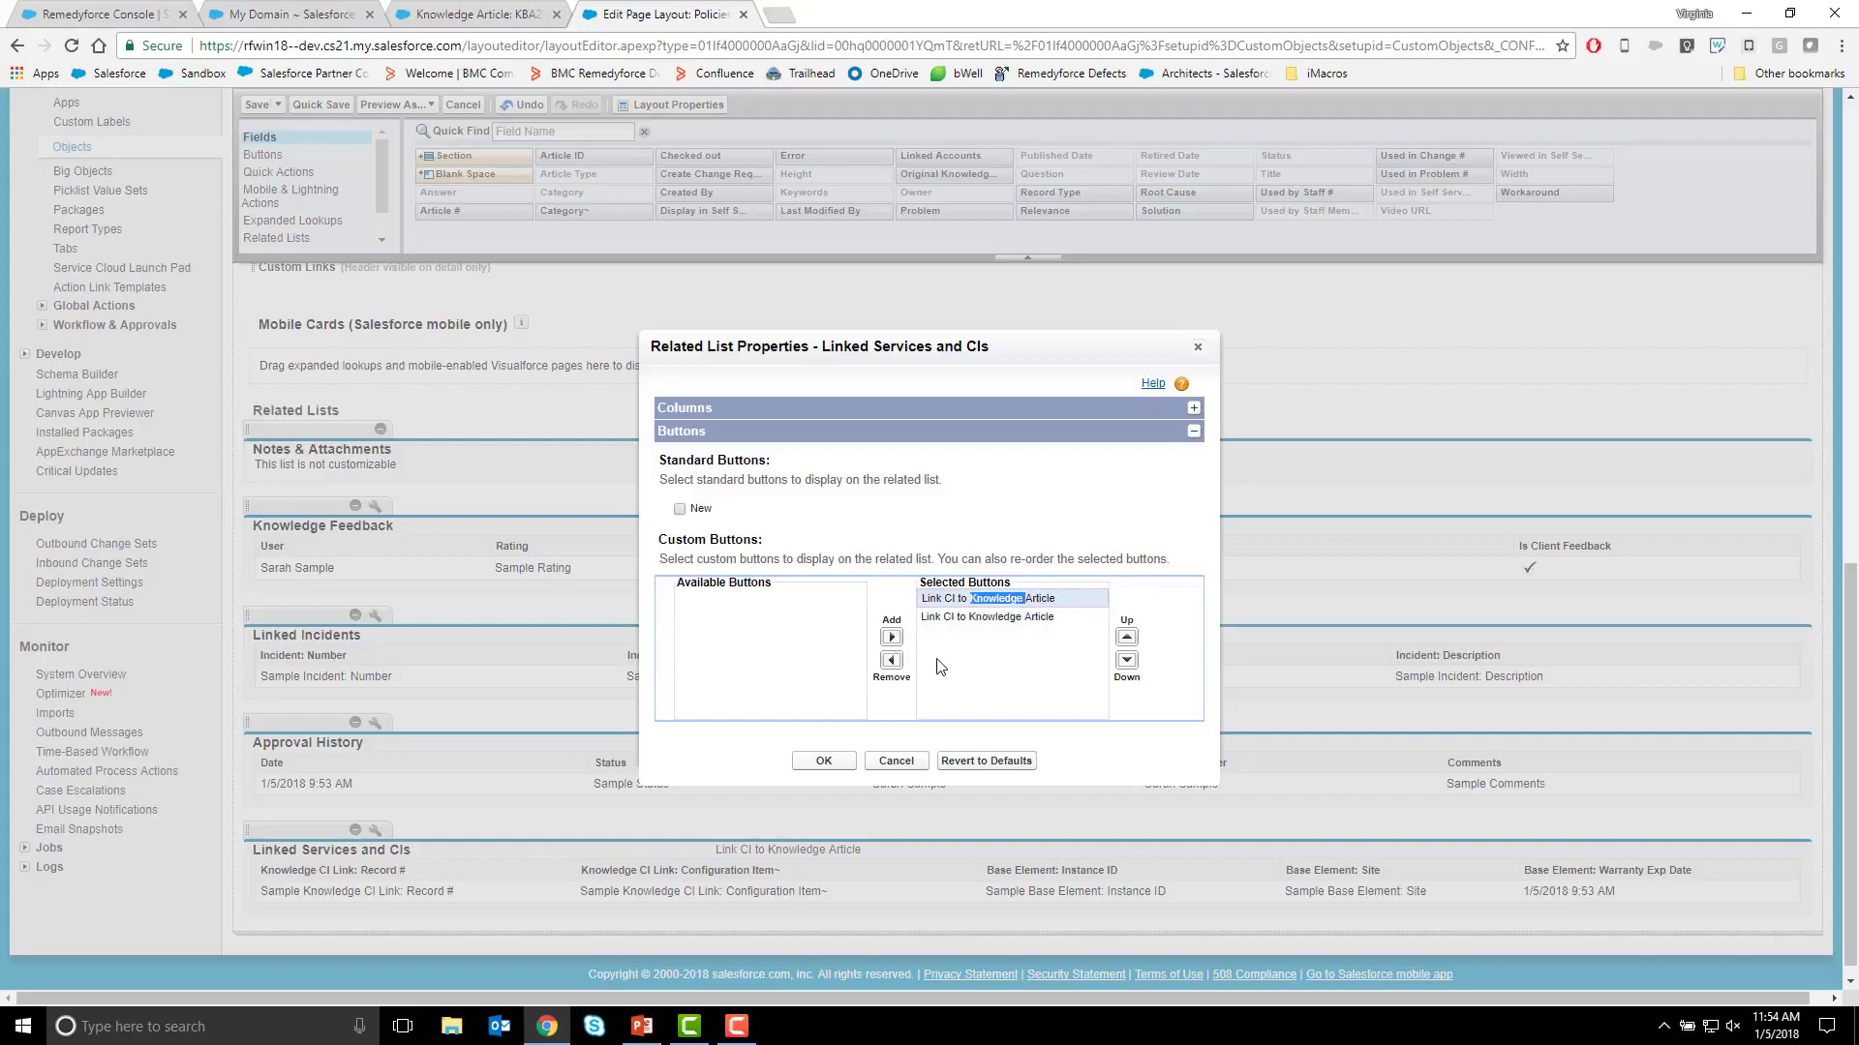
{"action": "left_click", "coordinate": [892, 660]}
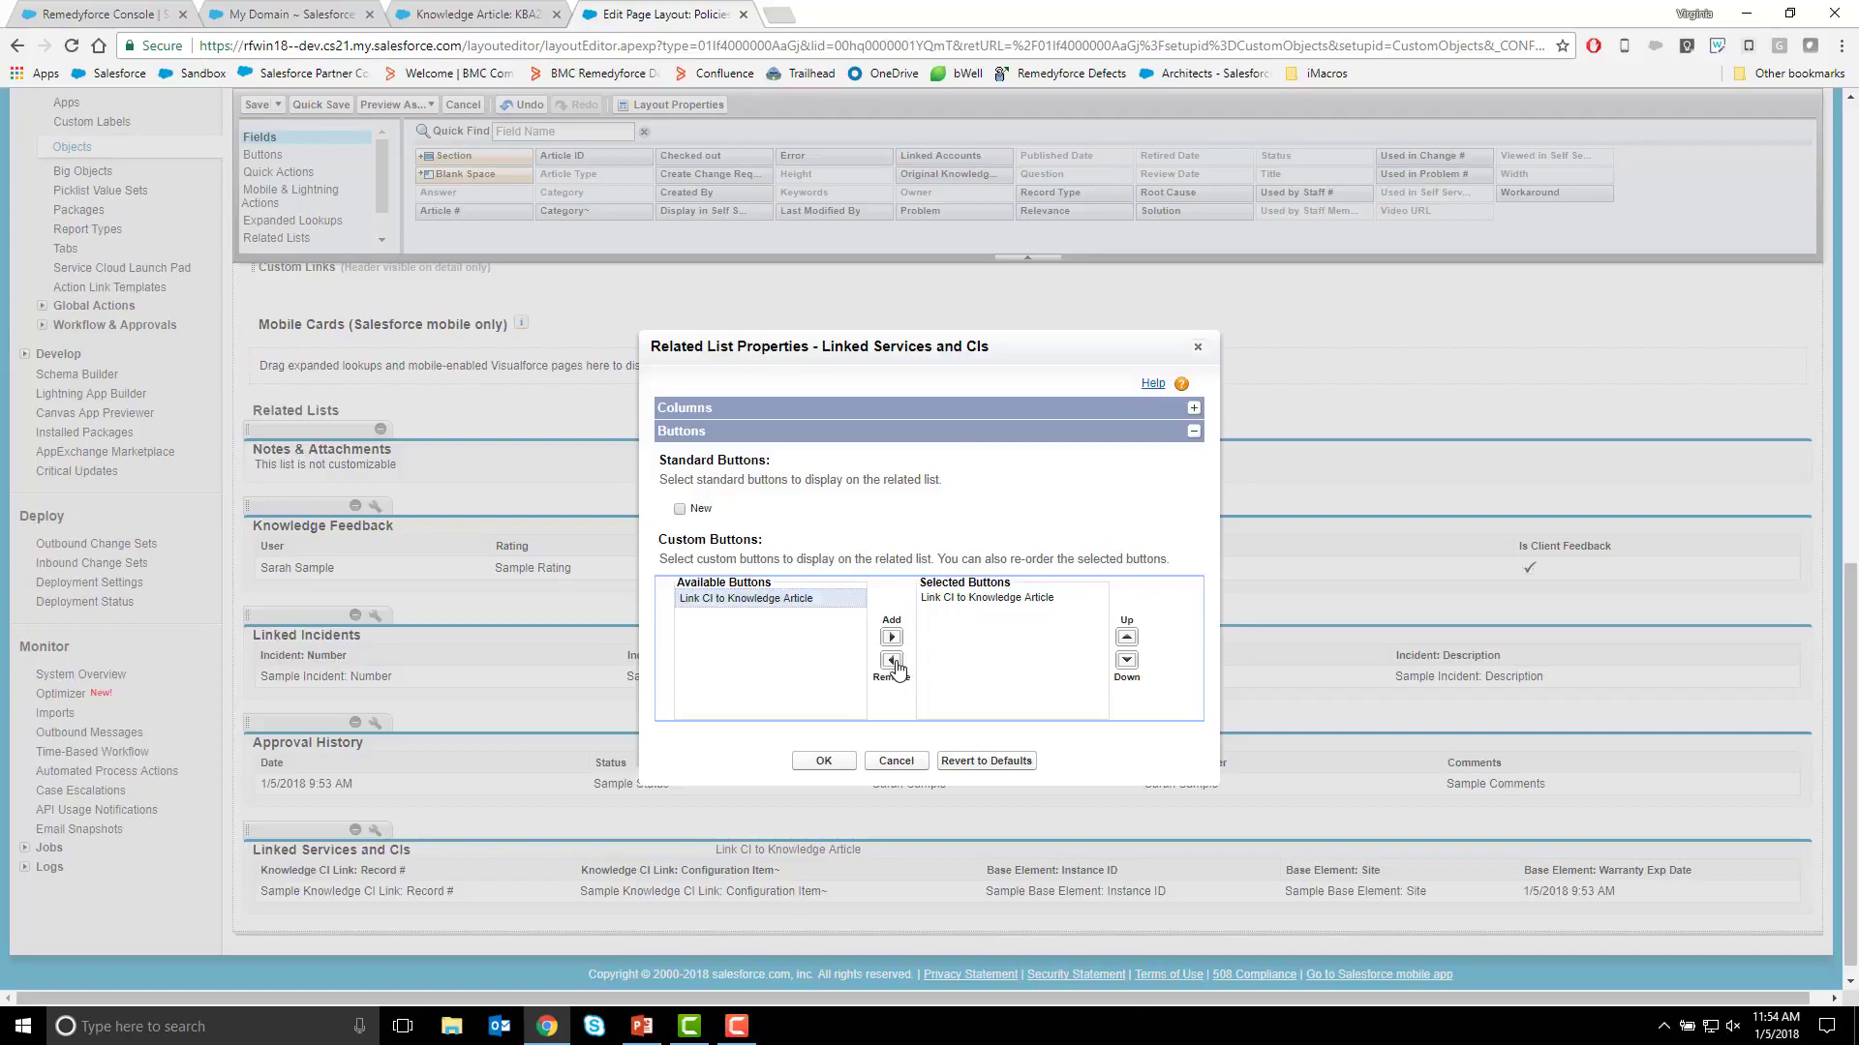
{"action": "left_click", "coordinate": [823, 761]}
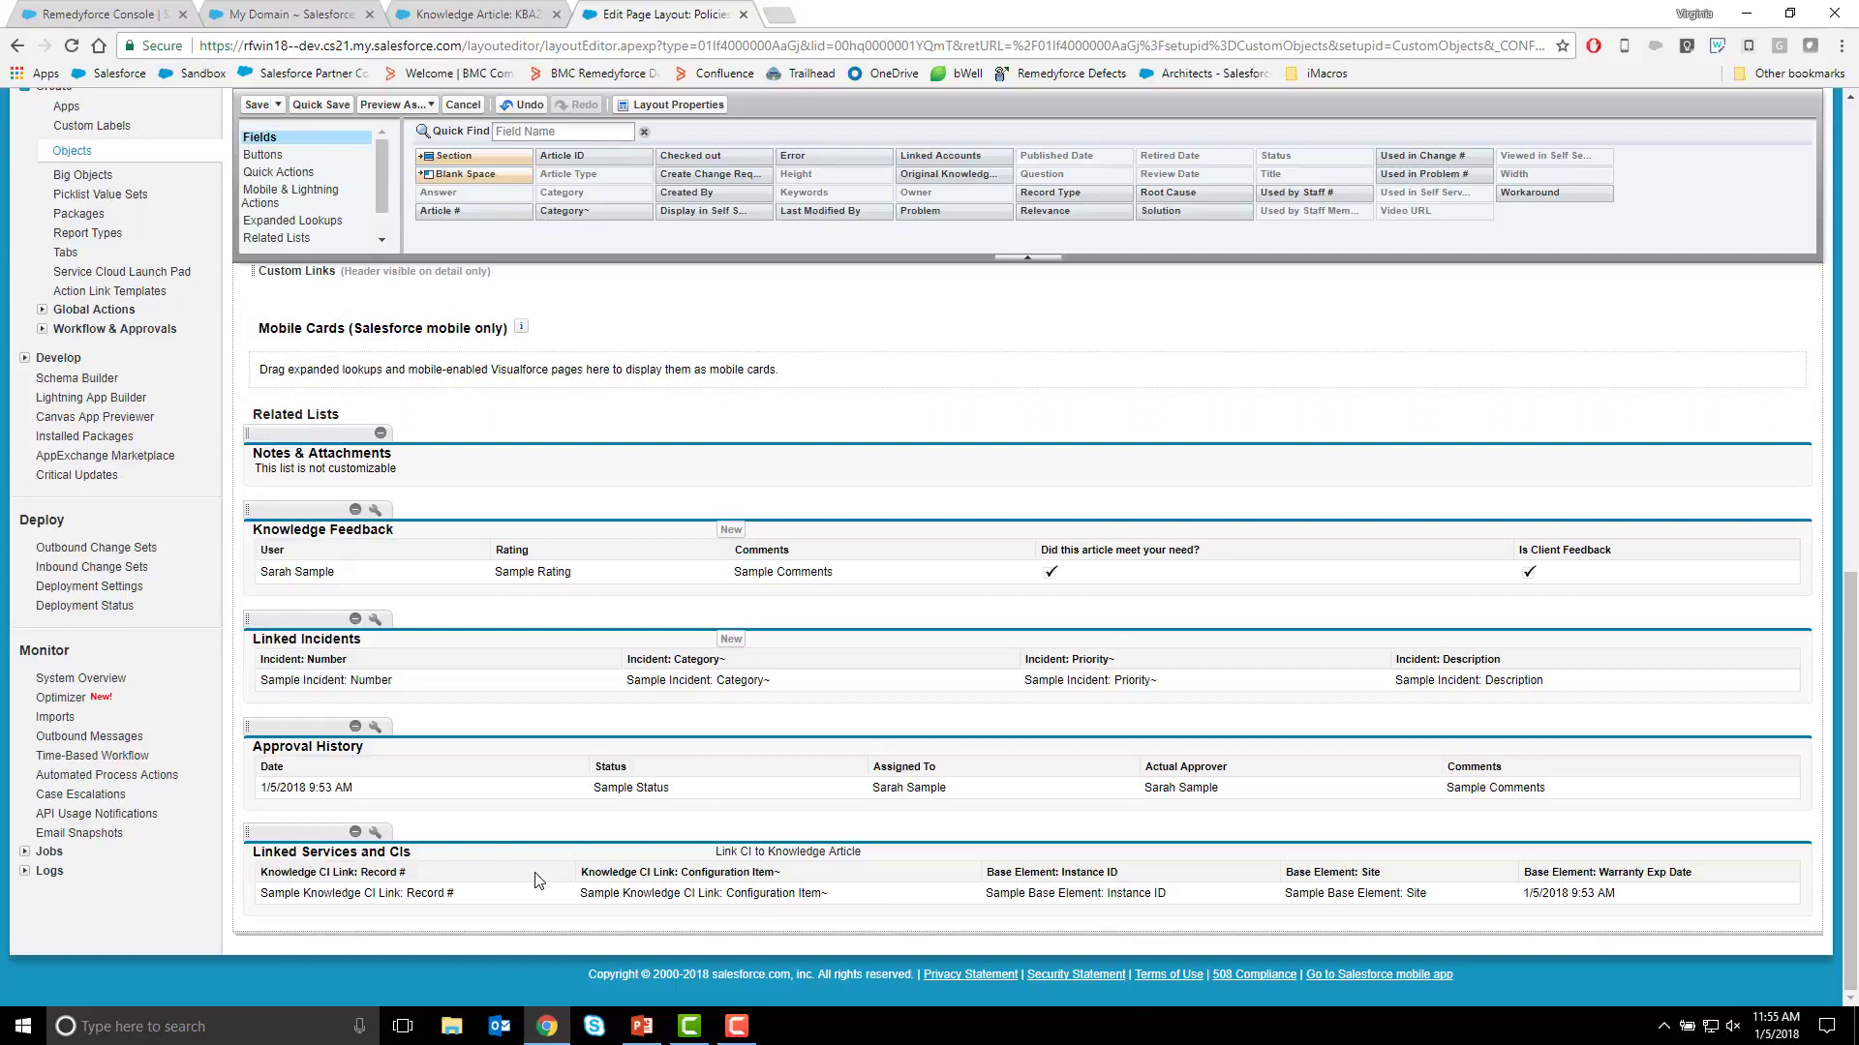
Override the predefined actions in the layout's Salesforce Mobile and Lightning Experience Actions section.
{"action": "scroll", "coordinate": [587, 860], "scroll_direction": "up", "scroll_amount": 7}
{"action": "scroll", "coordinate": [587, 860], "scroll_direction": "up", "scroll_amount": 1}
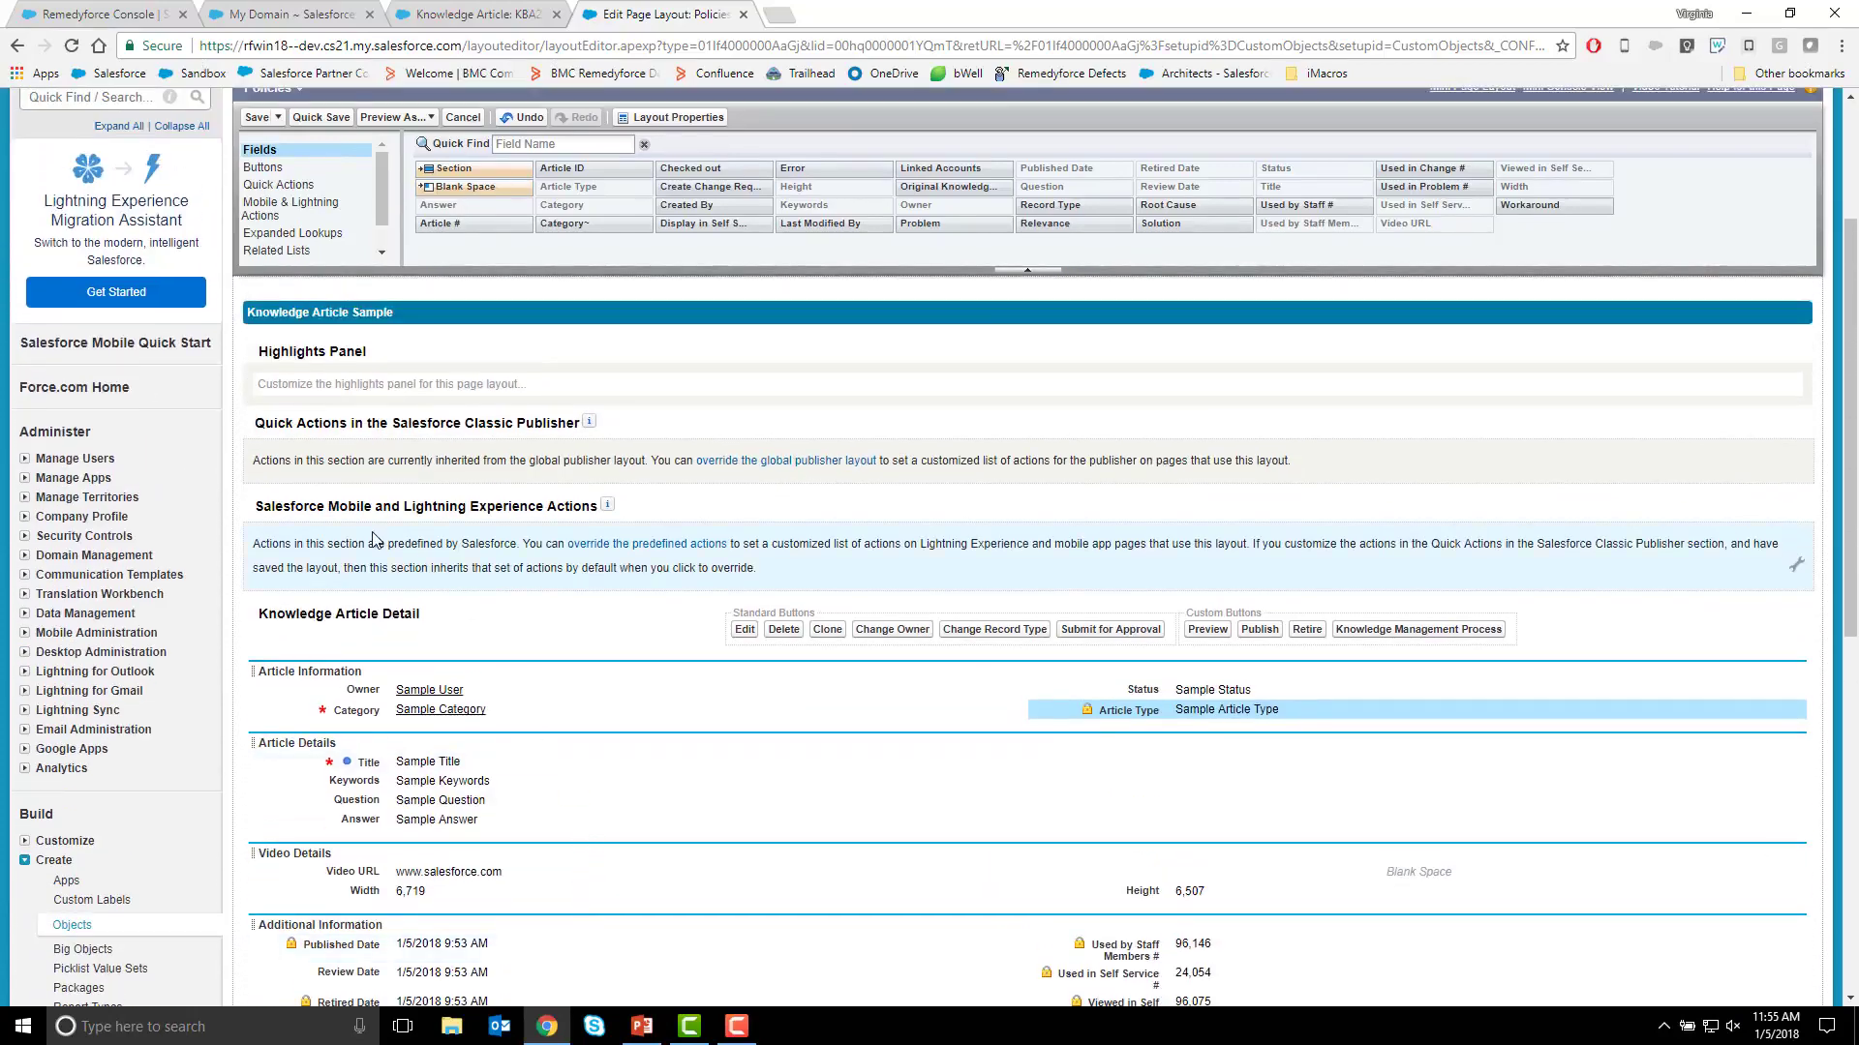
{"action": "left_click", "coordinate": [639, 545]}
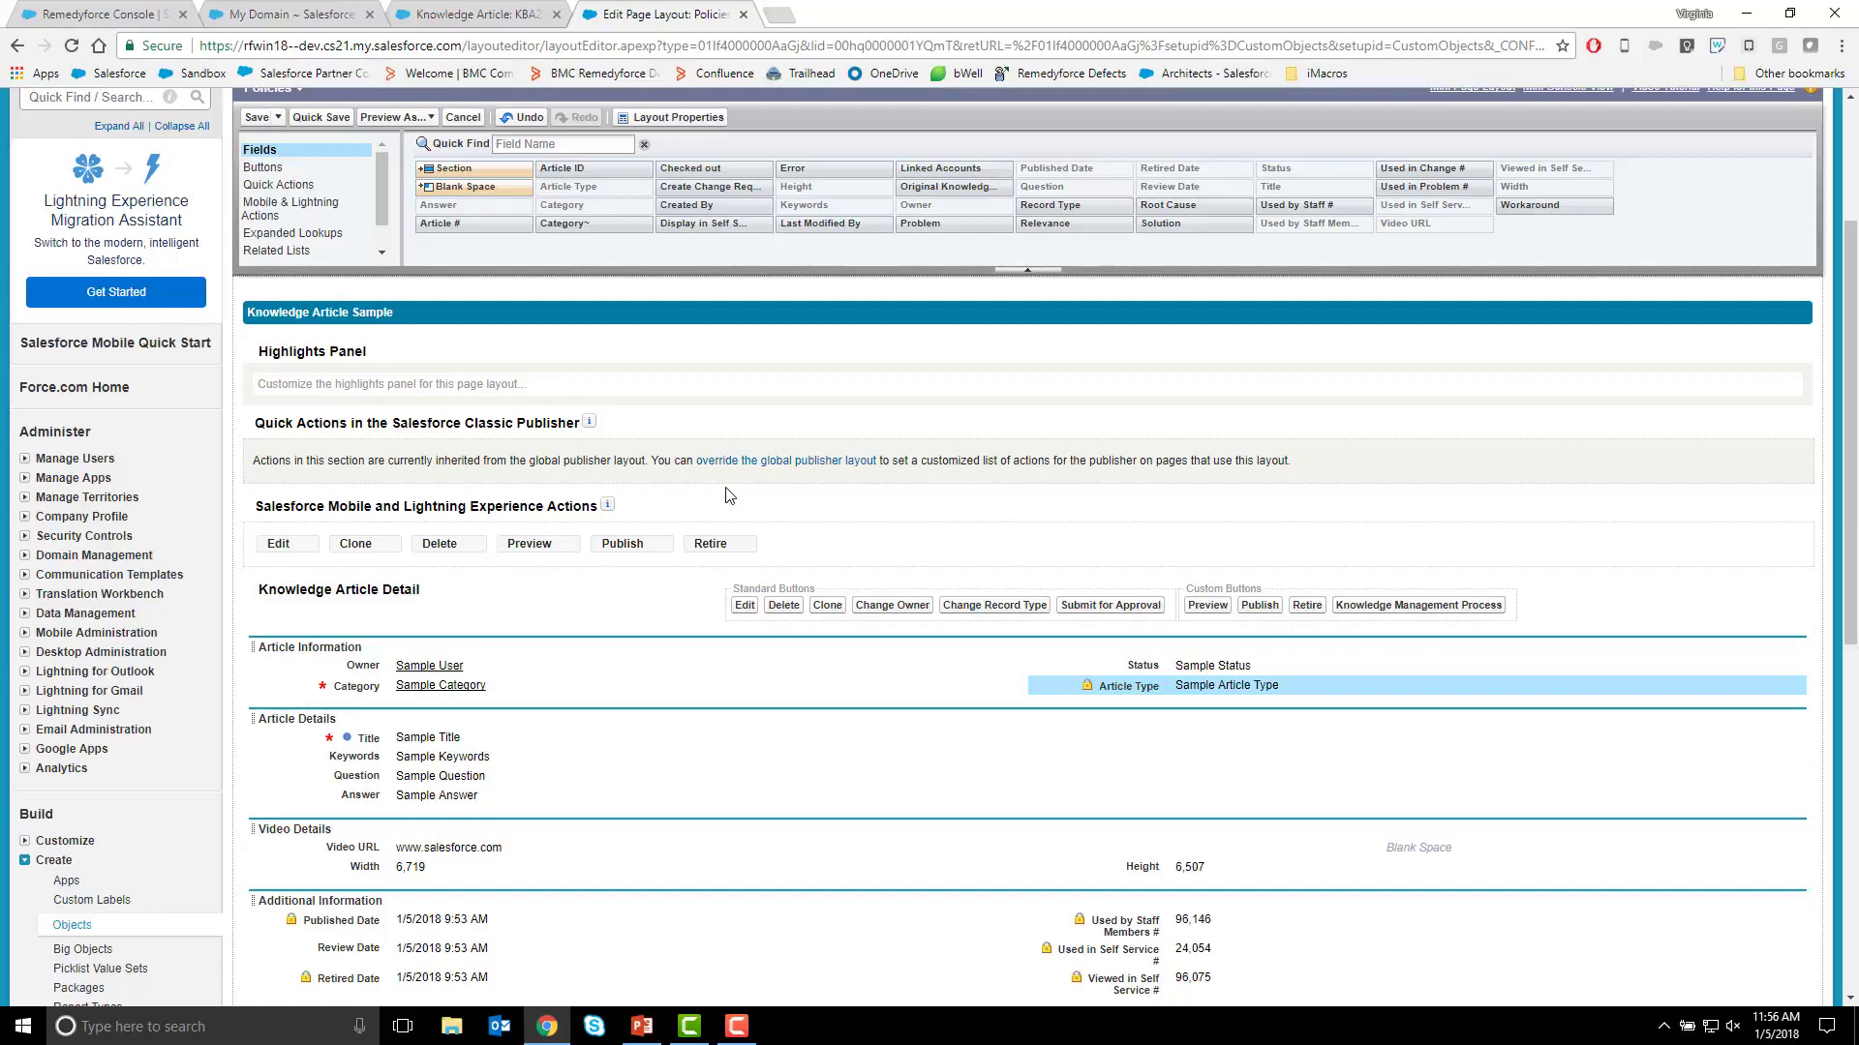
Add Knowledge Management Process and Manage Self Service Access after Retire in the Lightning Experience actions, and save the layout.
{"action": "left_click", "coordinate": [261, 216]}
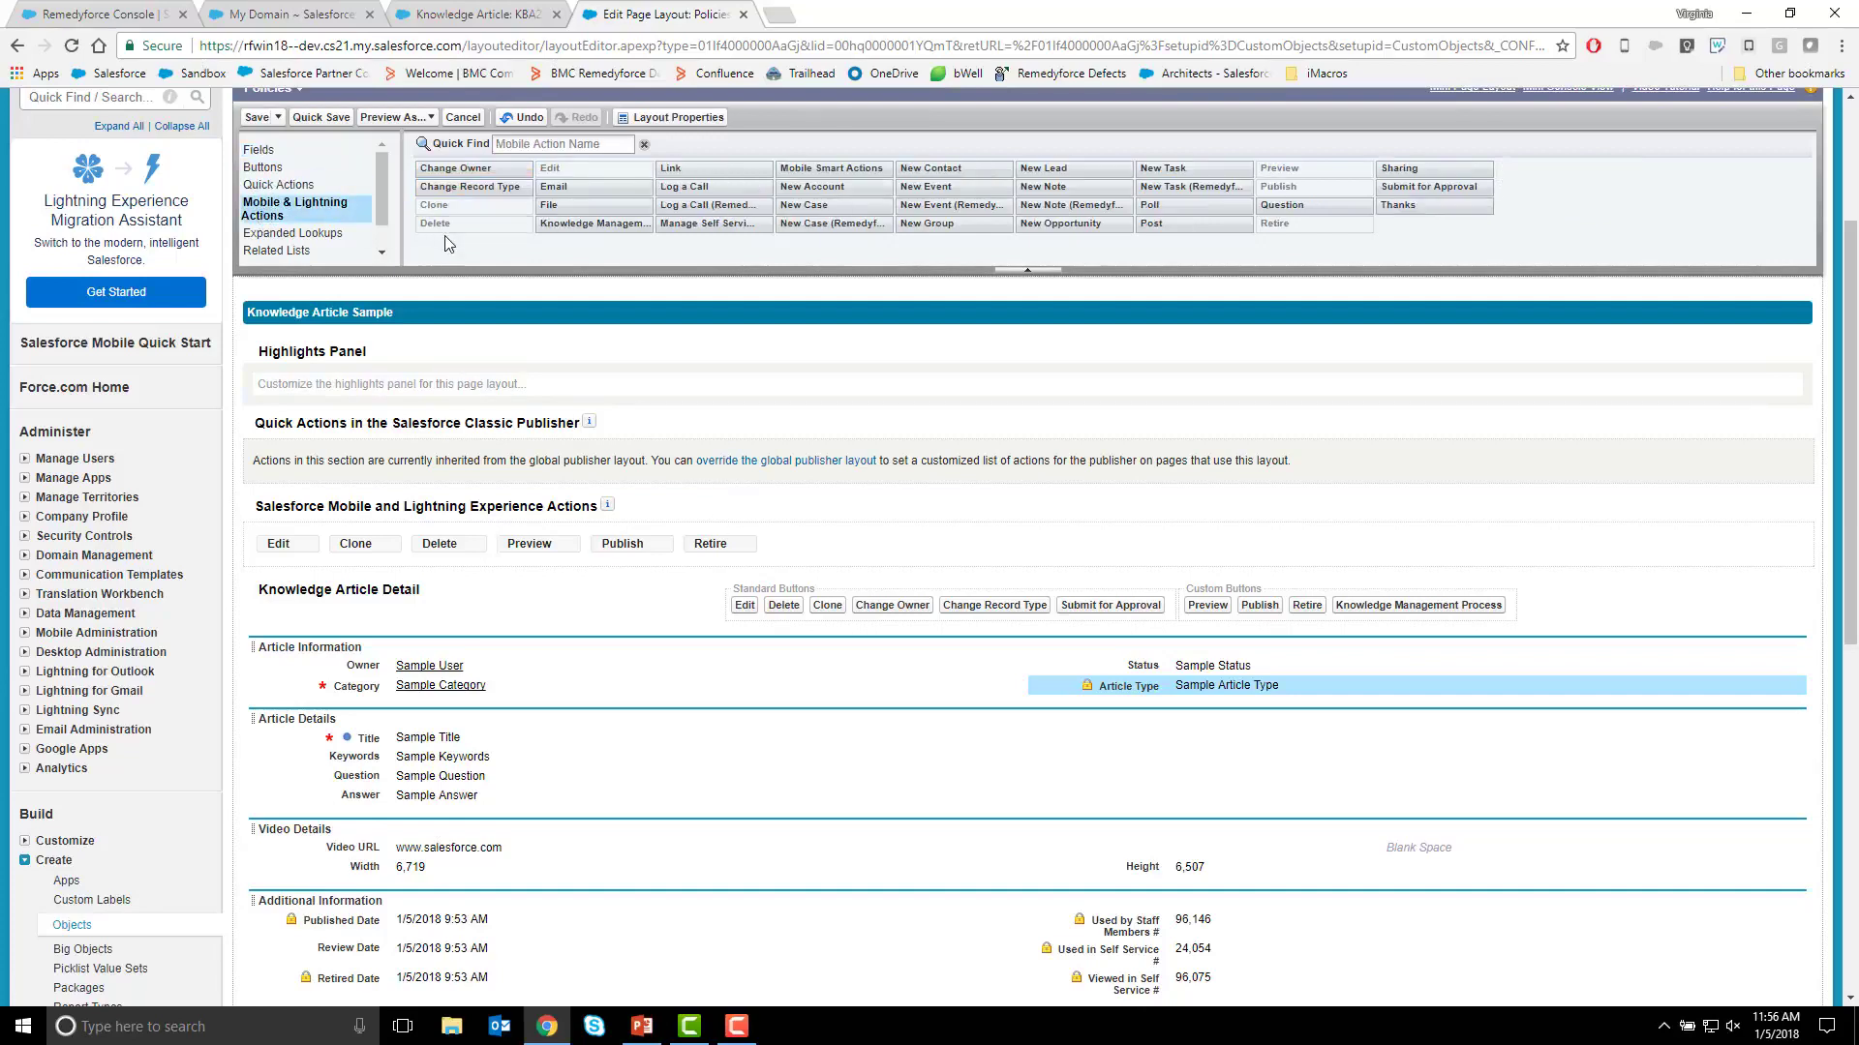
{"action": "left_click_drag", "start_coordinate": [586, 224], "coordinate": [812, 540]}
{"action": "left_click_drag", "start_coordinate": [813, 540], "coordinate": [823, 542]}
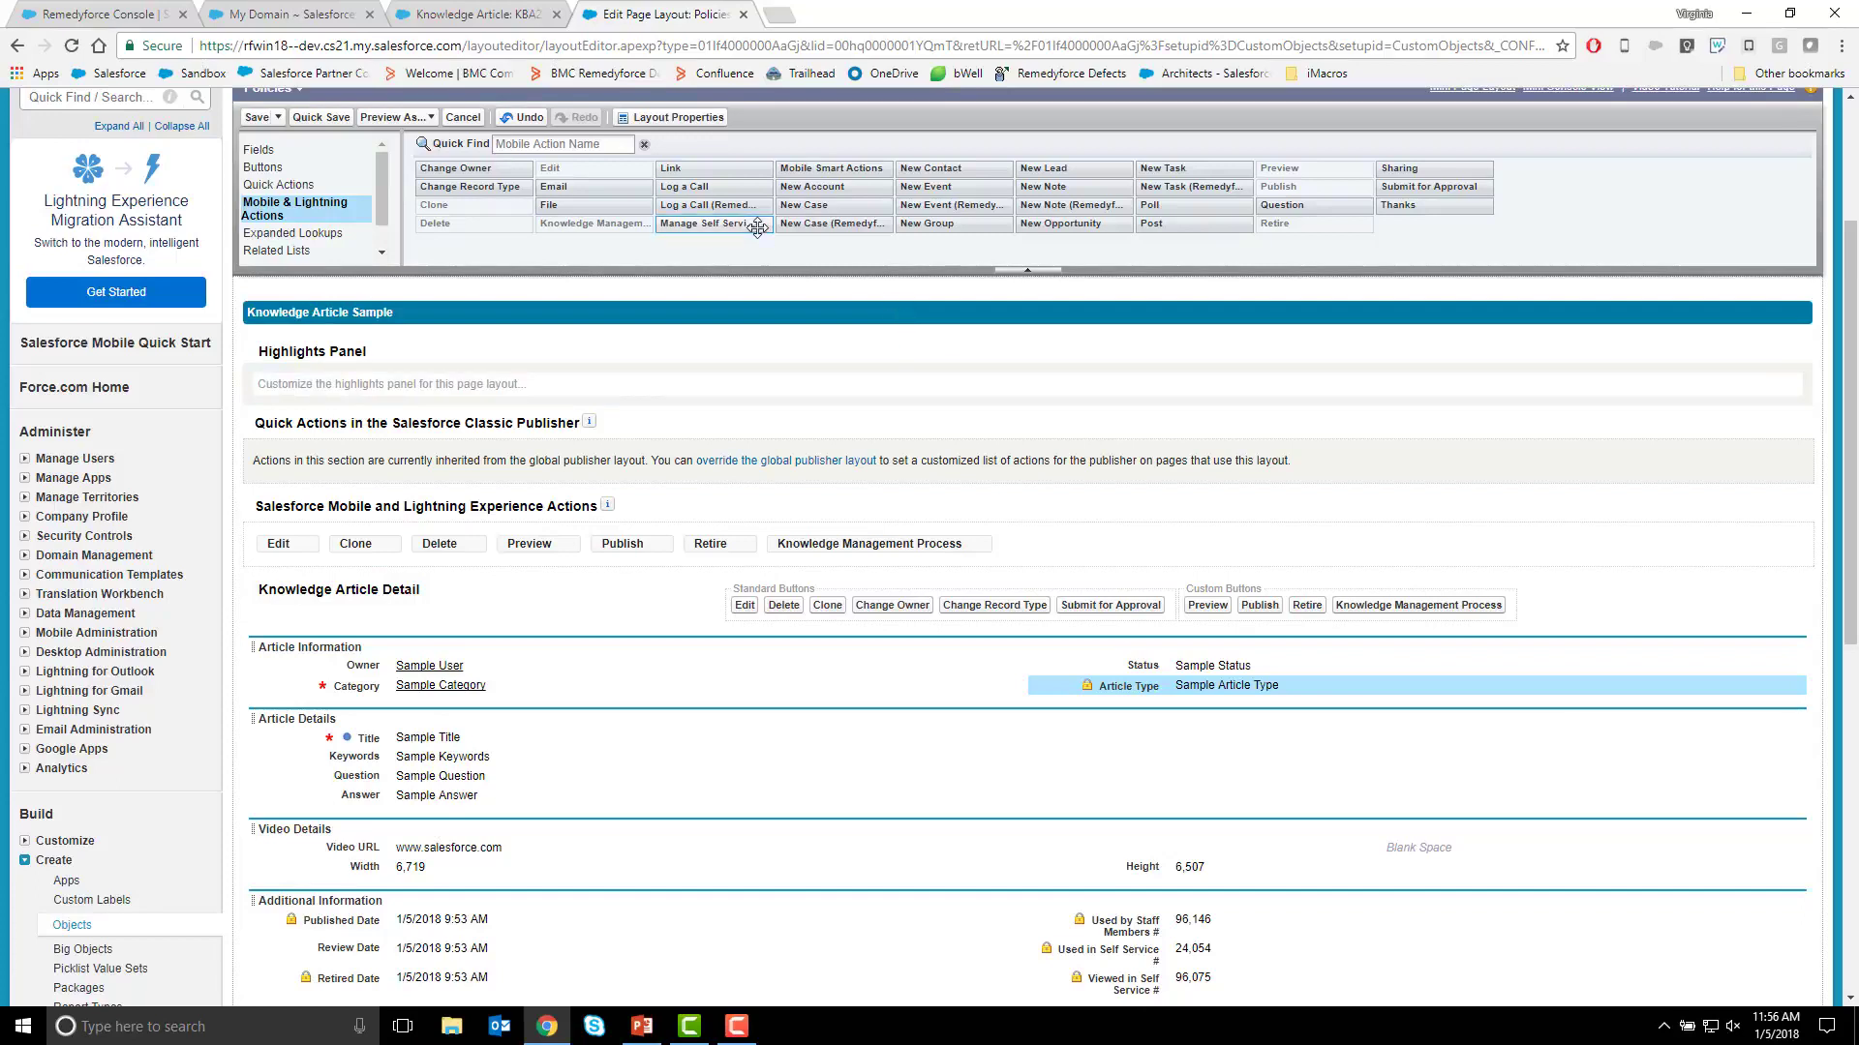
{"action": "left_click_drag", "start_coordinate": [717, 223], "coordinate": [1112, 542]}
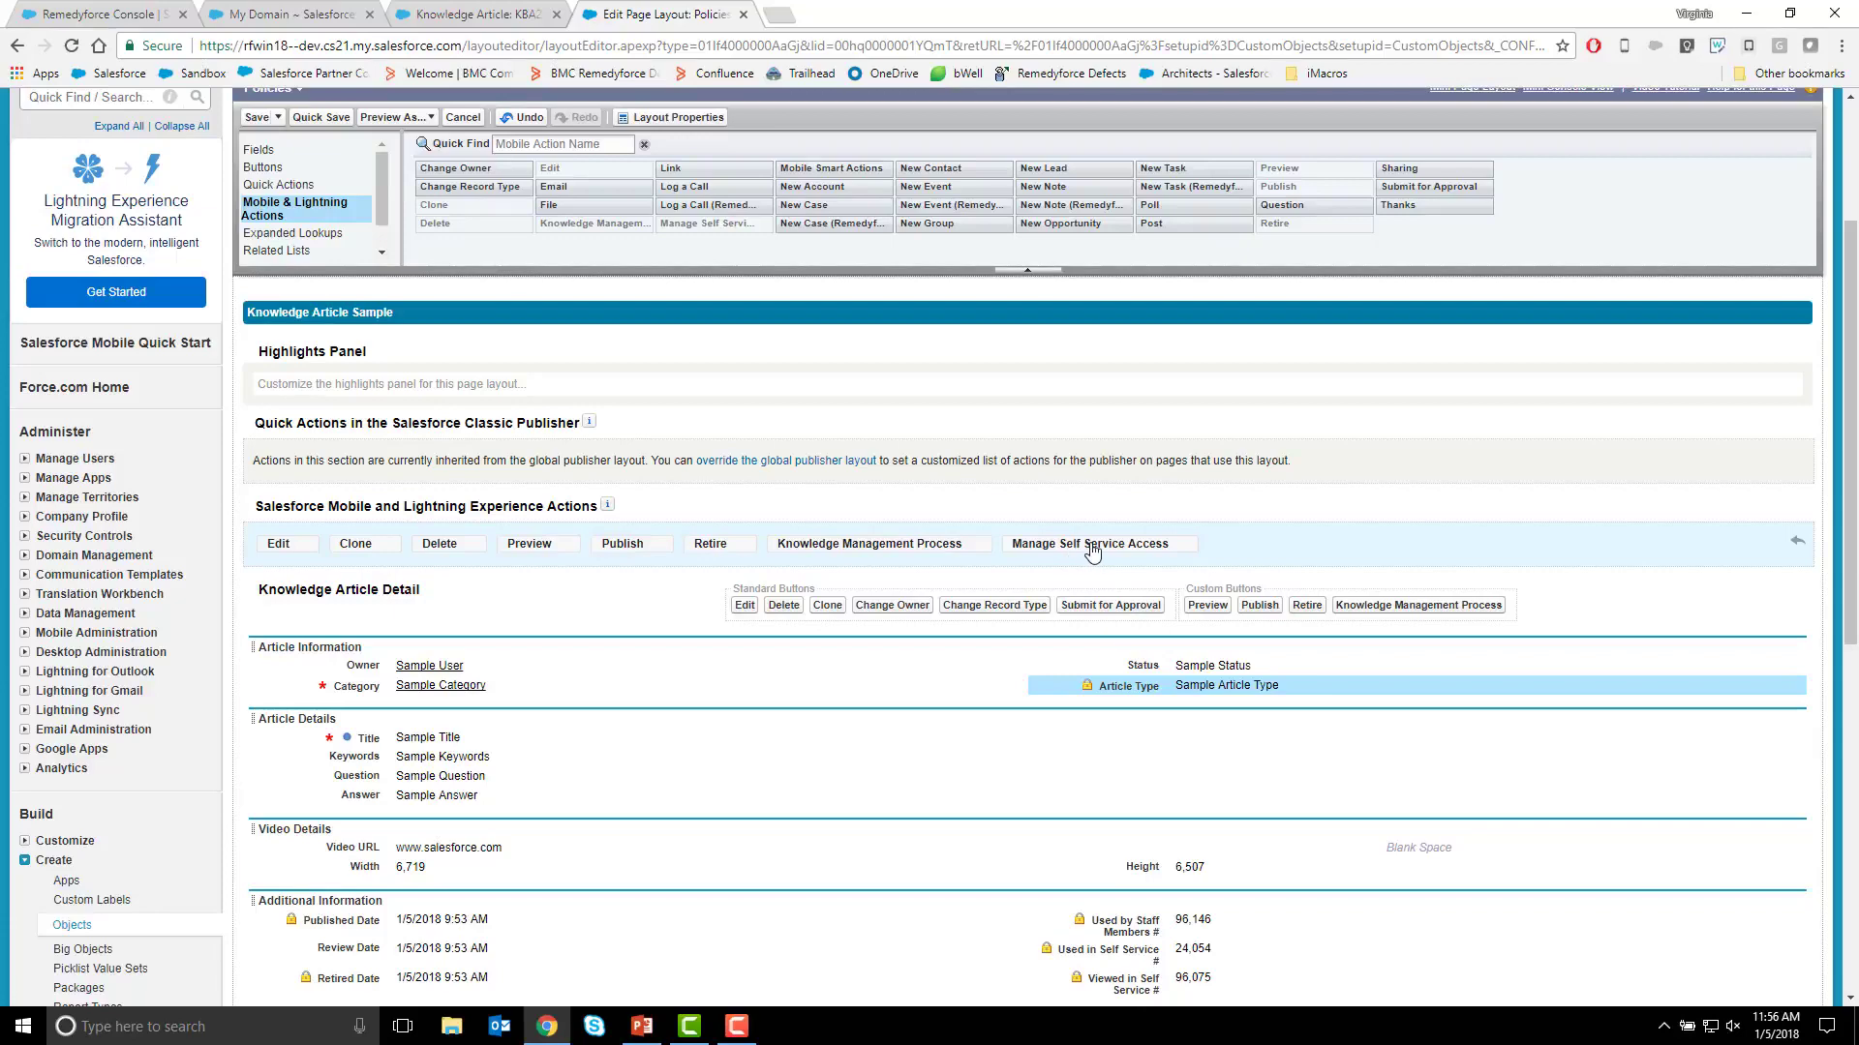
{"action": "left_click", "coordinate": [257, 117]}
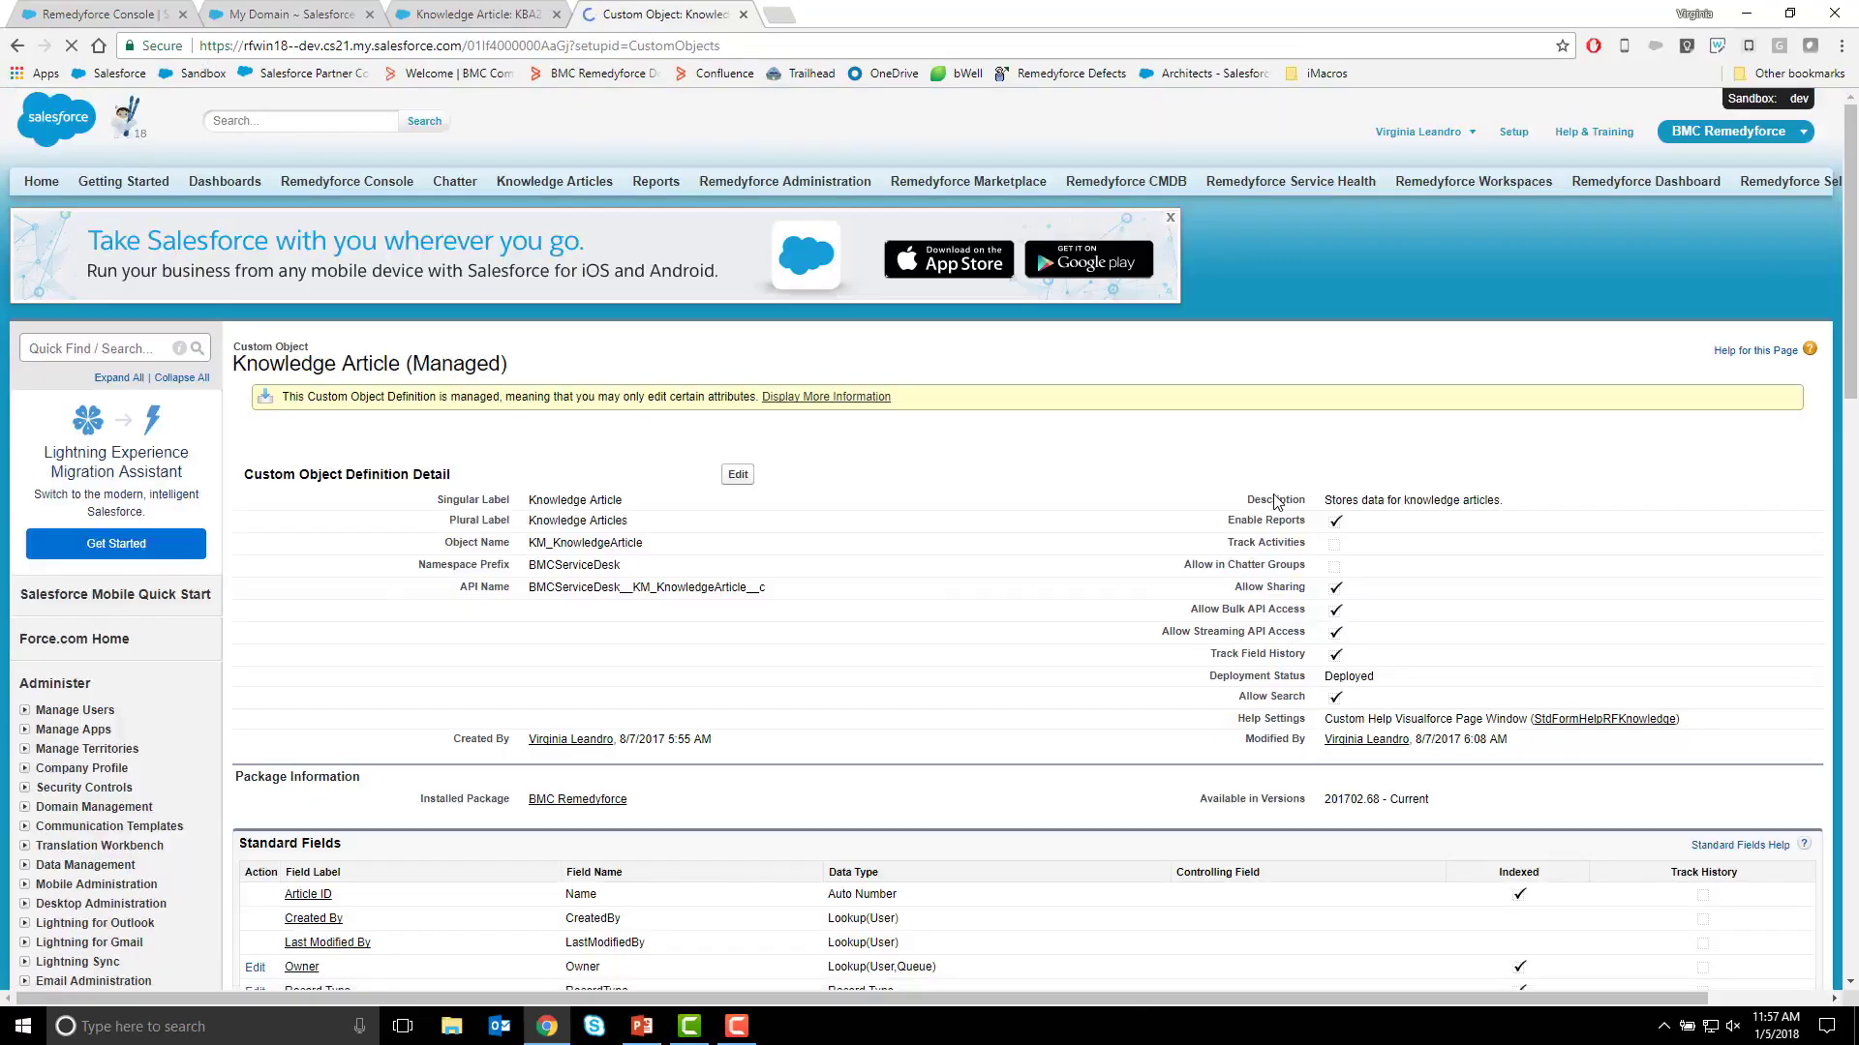
Open article KBA22 from the Lightning list of recently viewed knowledge articles and review its detail sections.
{"action": "key", "text": "ctrl+1"}
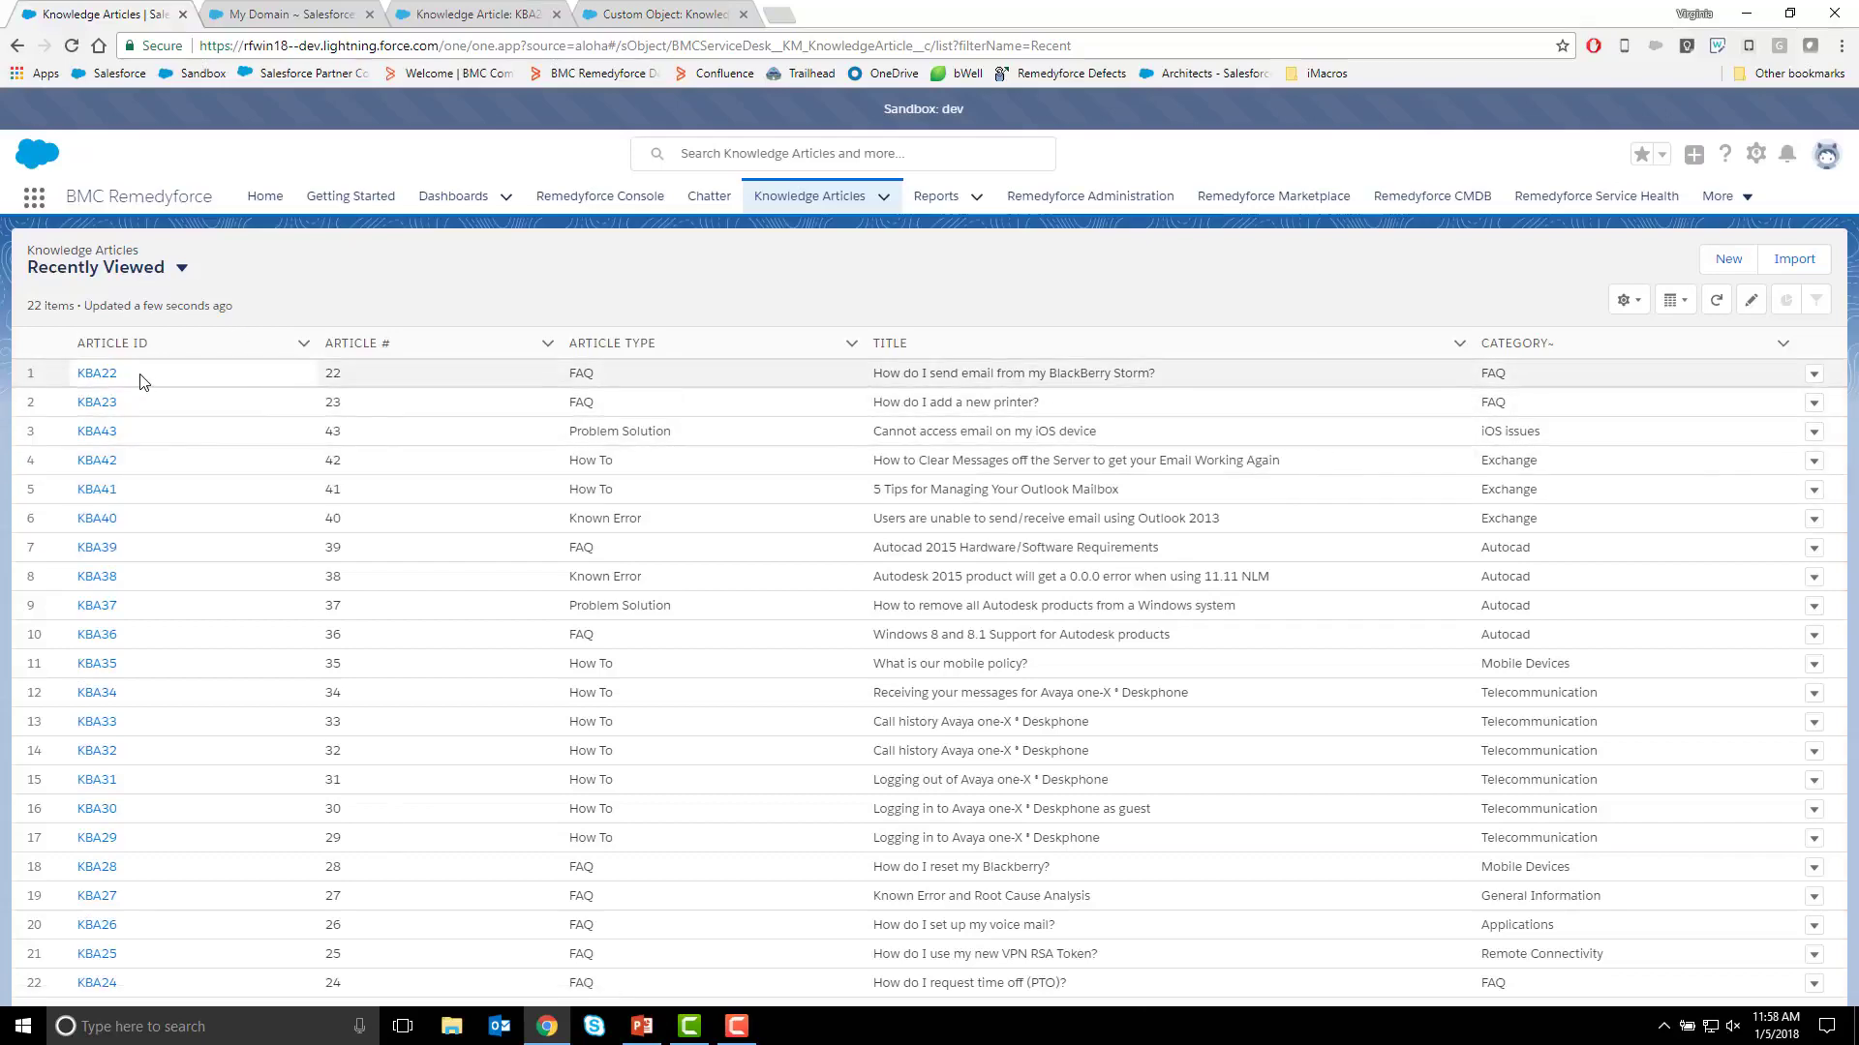
{"action": "left_click", "coordinate": [98, 372]}
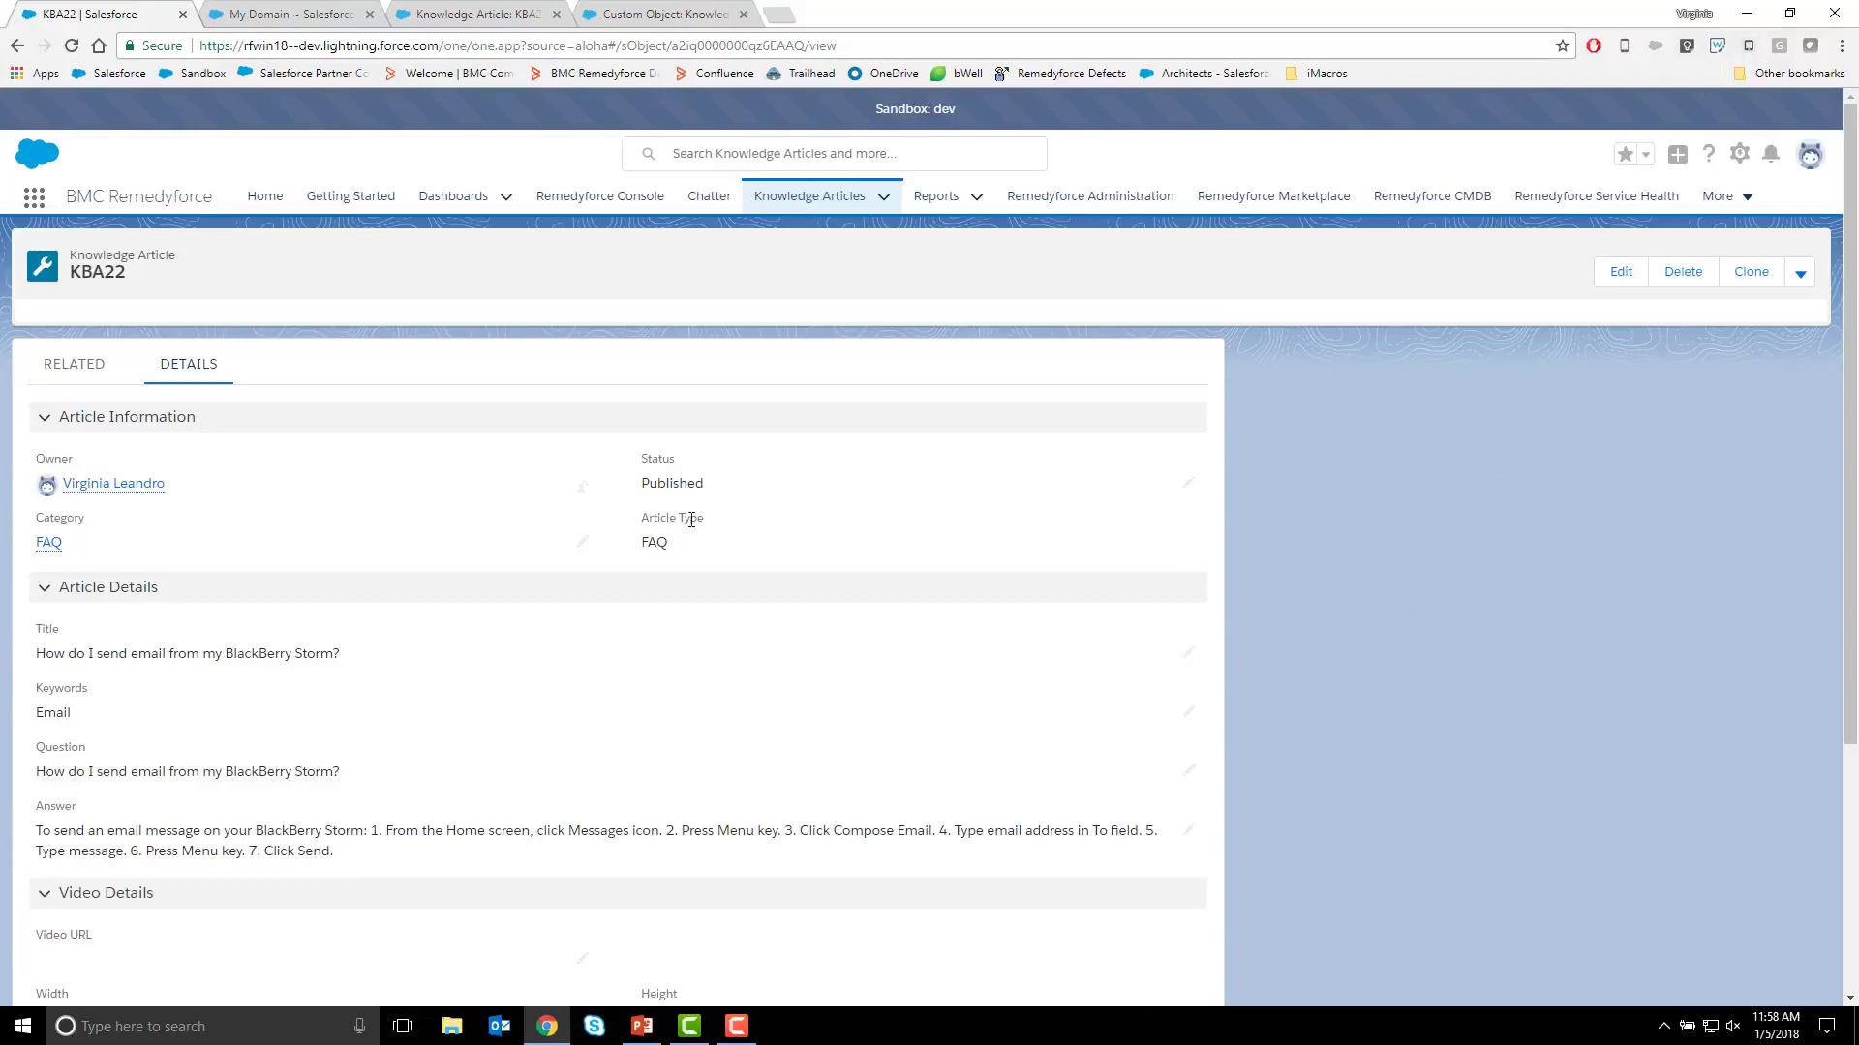
{"action": "scroll", "coordinate": [697, 520], "scroll_direction": "down", "scroll_amount": 5}
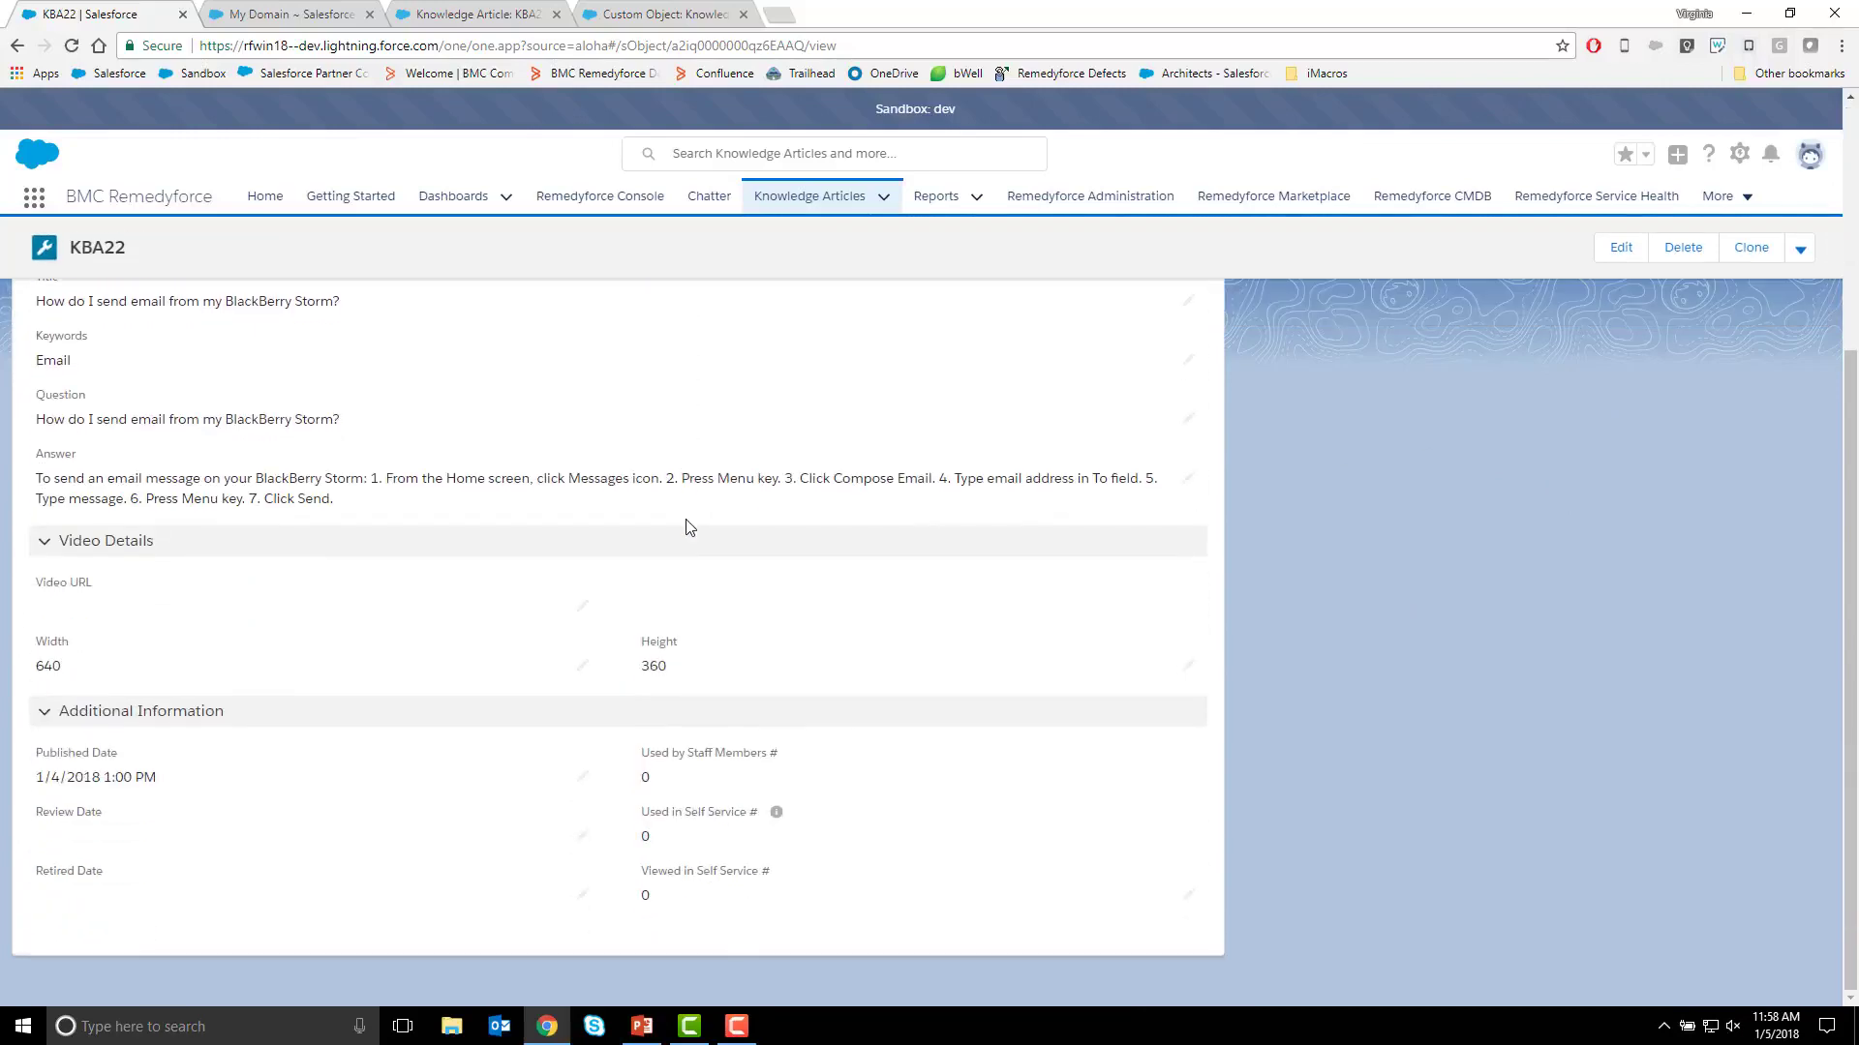
{"action": "scroll", "coordinate": [689, 527], "scroll_direction": "up", "scroll_amount": 5}
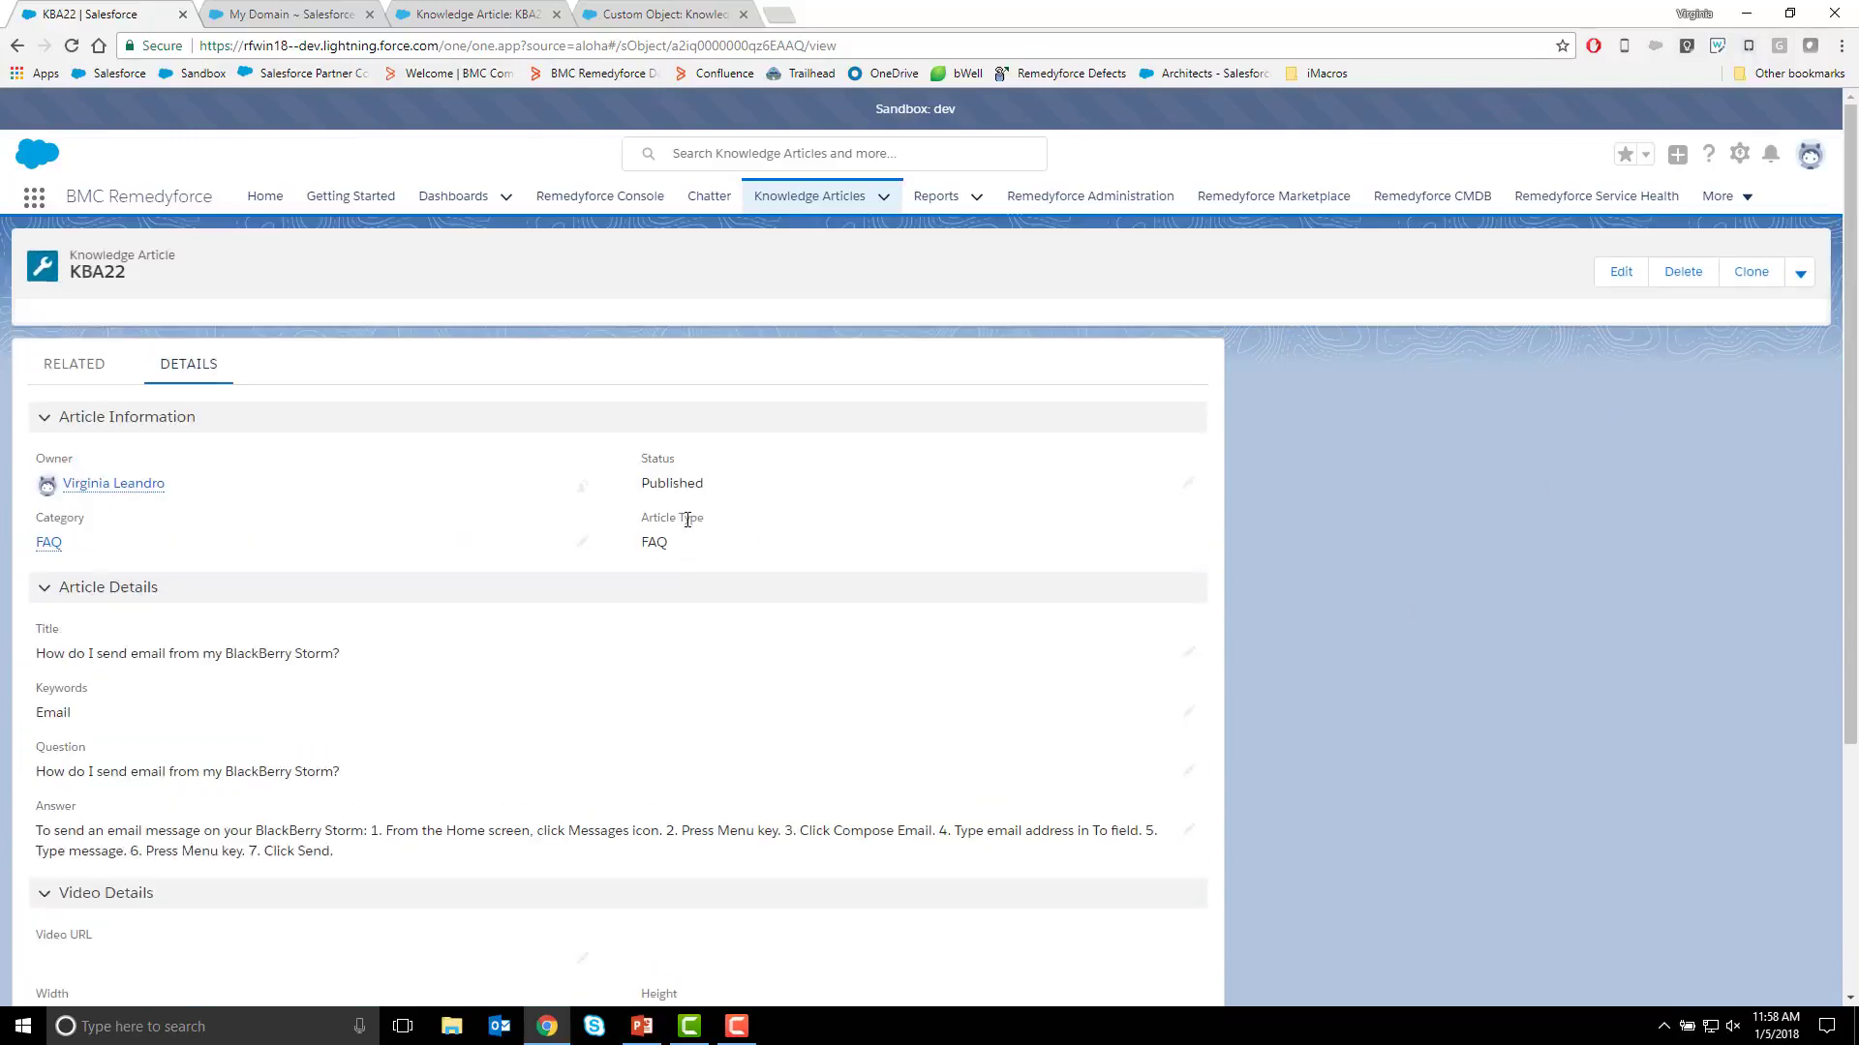
View the Manage Self Service Access options among the article's additional actions and close them without changes.
{"action": "left_click", "coordinate": [1802, 281]}
{"action": "left_click", "coordinate": [1802, 281]}
{"action": "left_click", "coordinate": [1802, 281]}
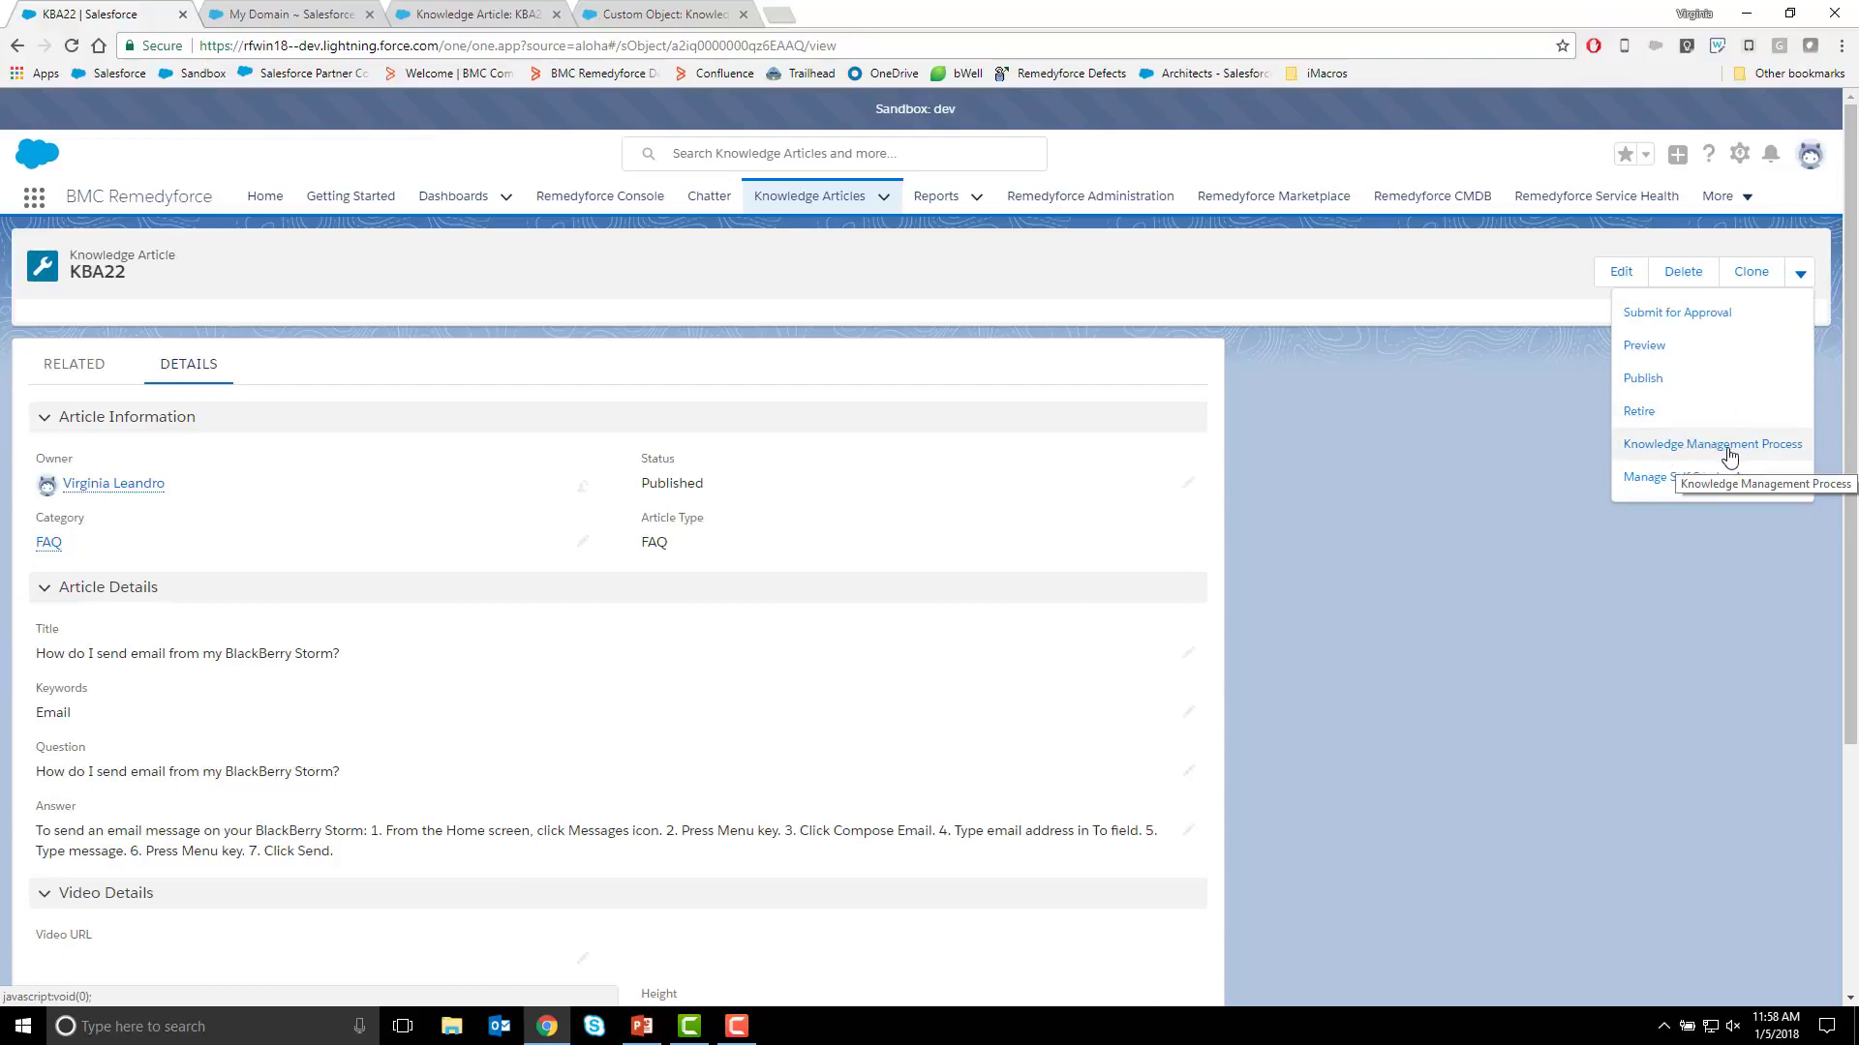
{"action": "left_click", "coordinate": [1651, 480]}
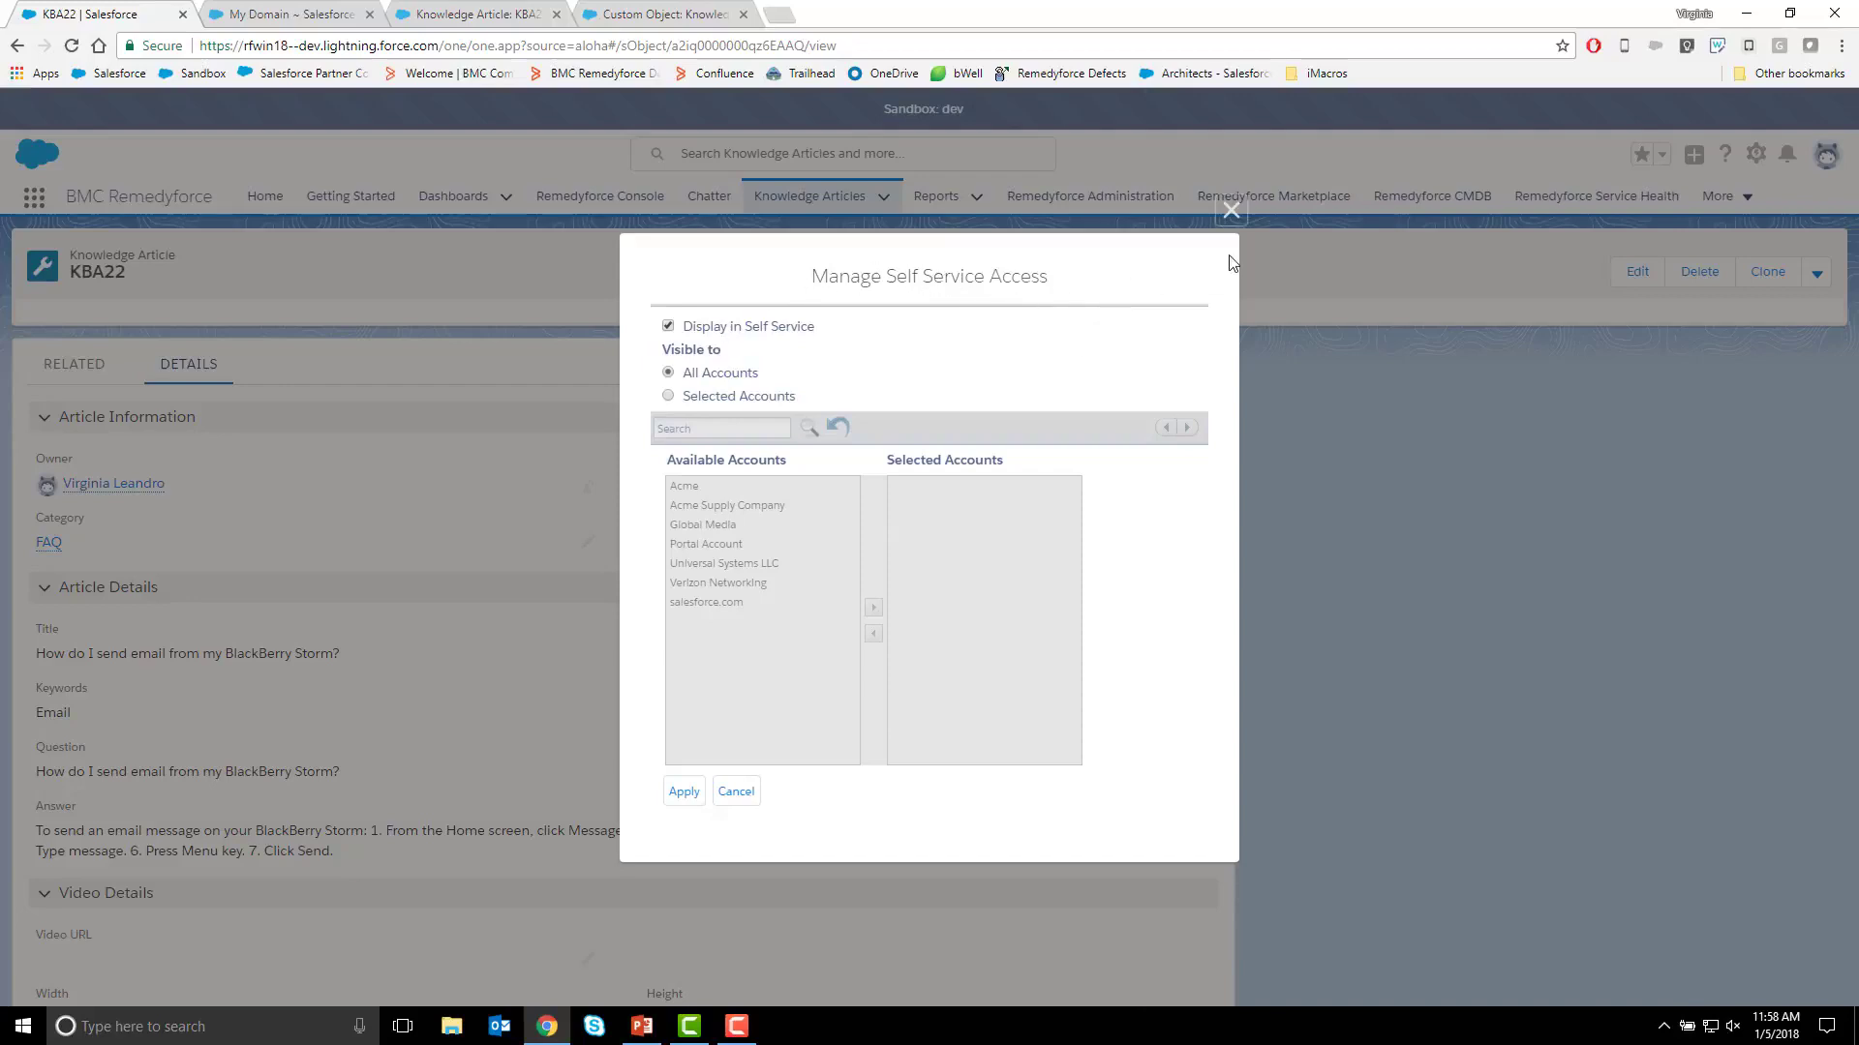
{"action": "left_click", "coordinate": [1232, 215]}
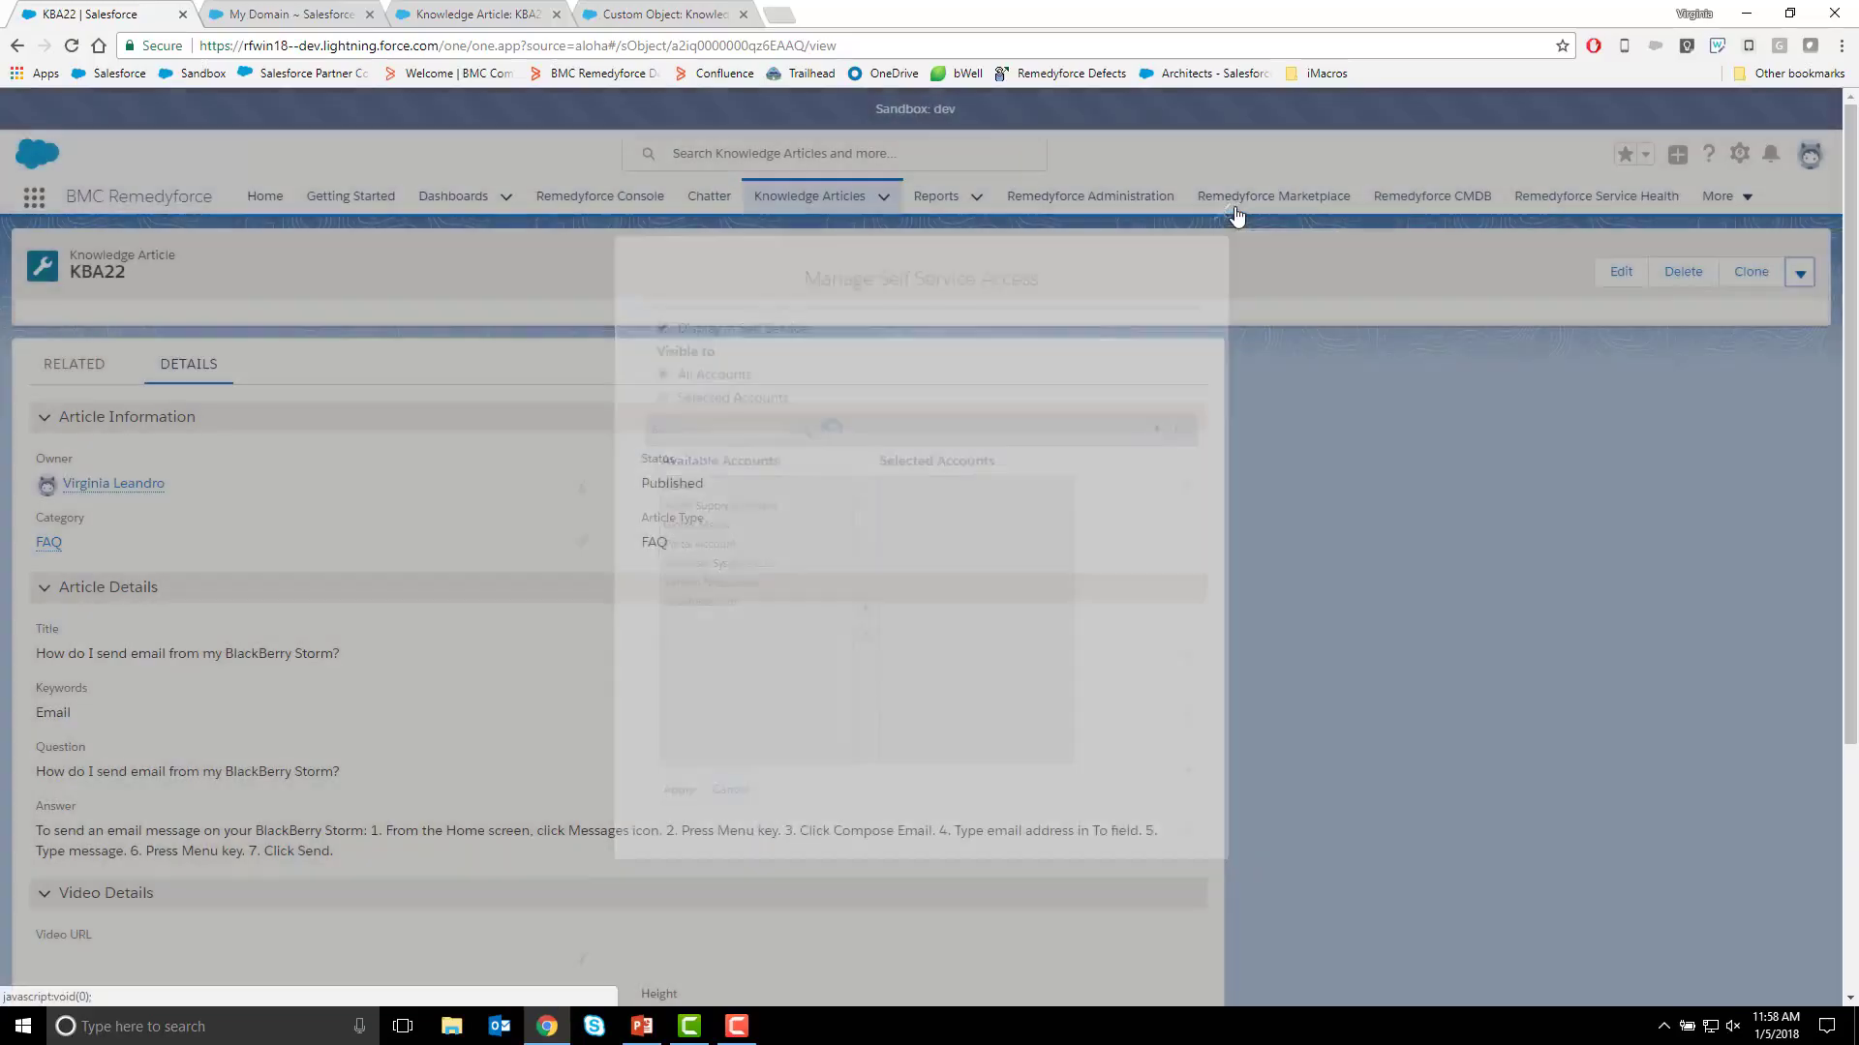